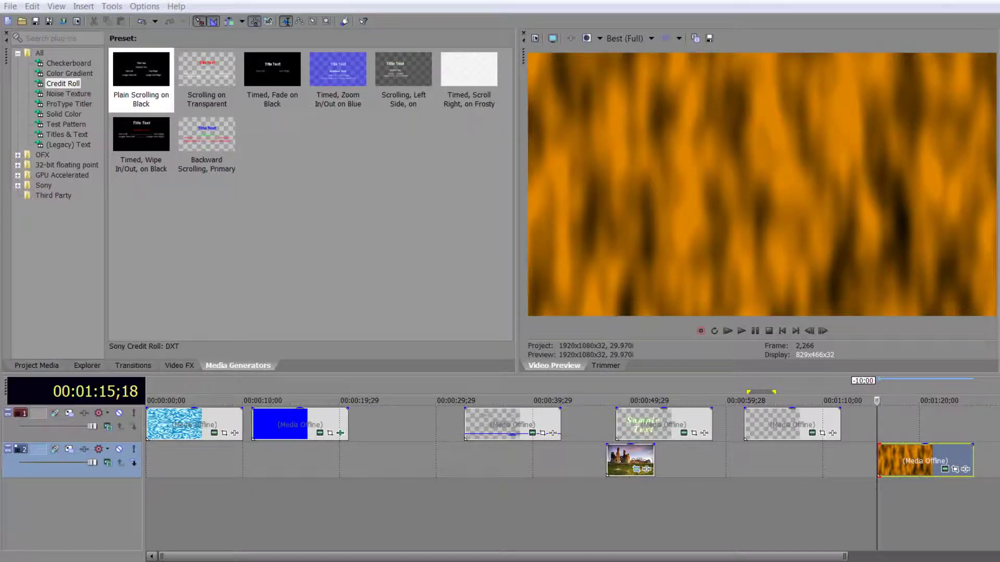
# Step: Switch to the Word credit roll document and inspect the A Hot Place line
pyautogui.hotkey('alt', 'Tab')
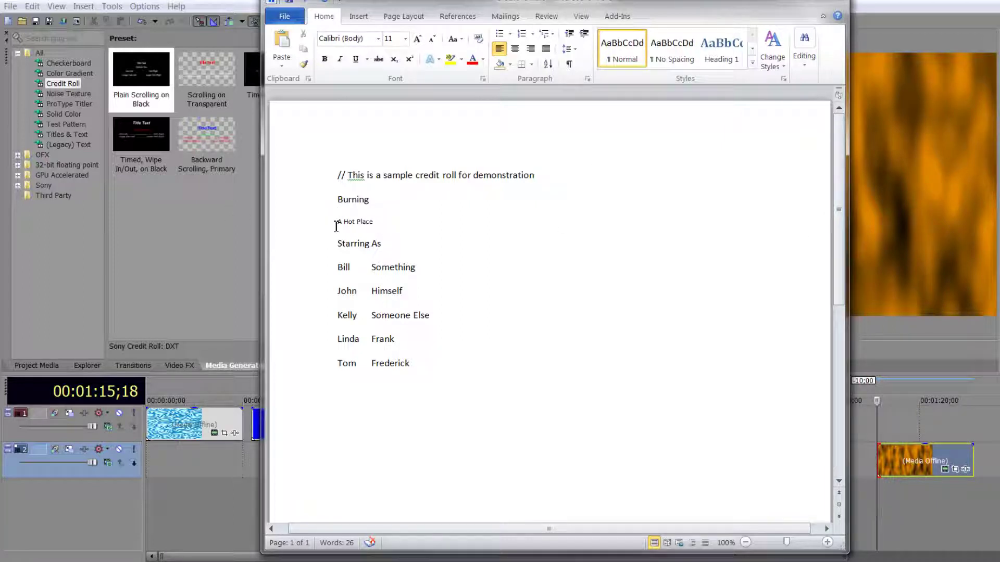
pyautogui.moveTo(337, 224); pyautogui.dragTo(376, 230)
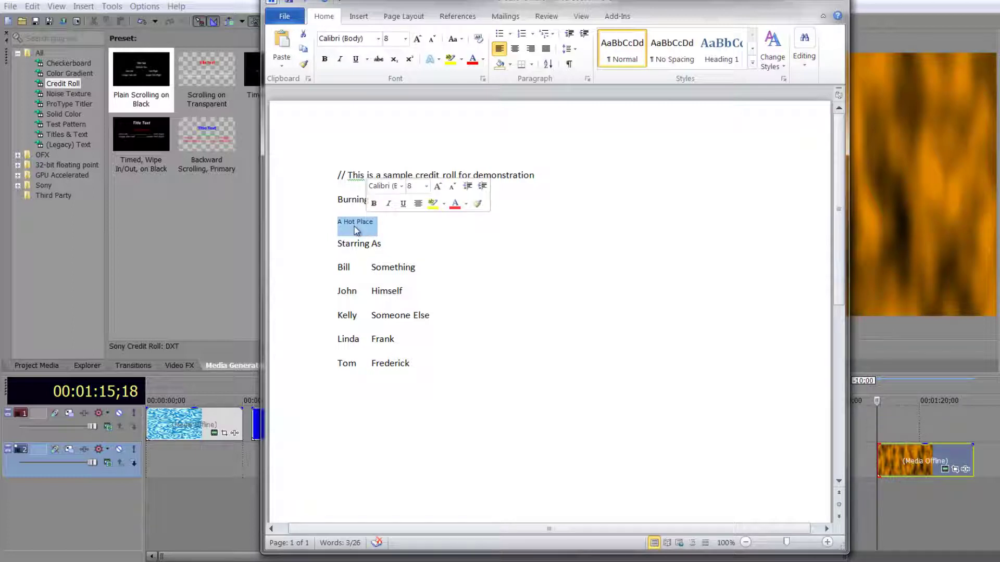
pyautogui.click(388, 225)
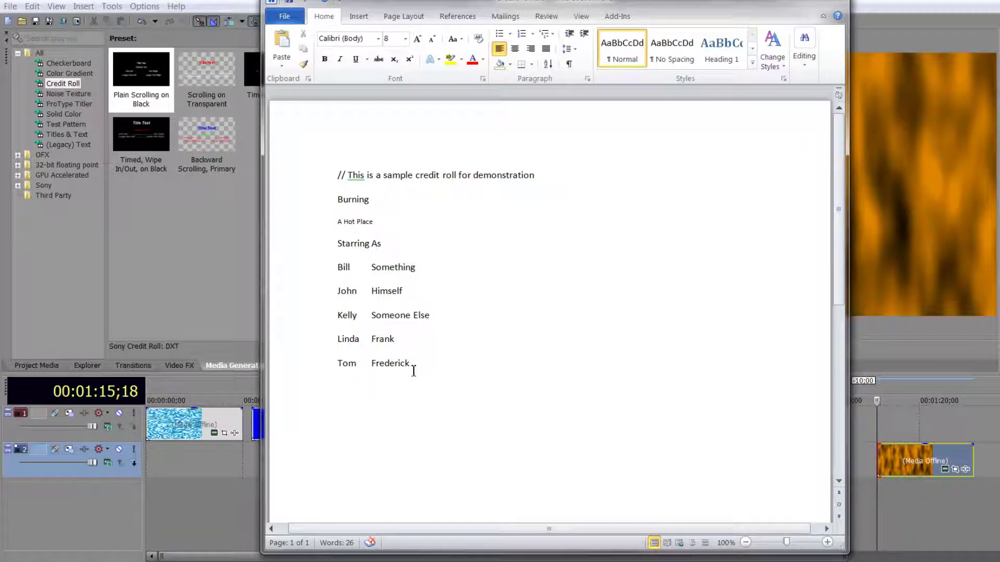
# Step: Save the document to the Desktop as credit roll.txt in Plain Text with Windows (Default) encoding
pyautogui.click(287, 17)
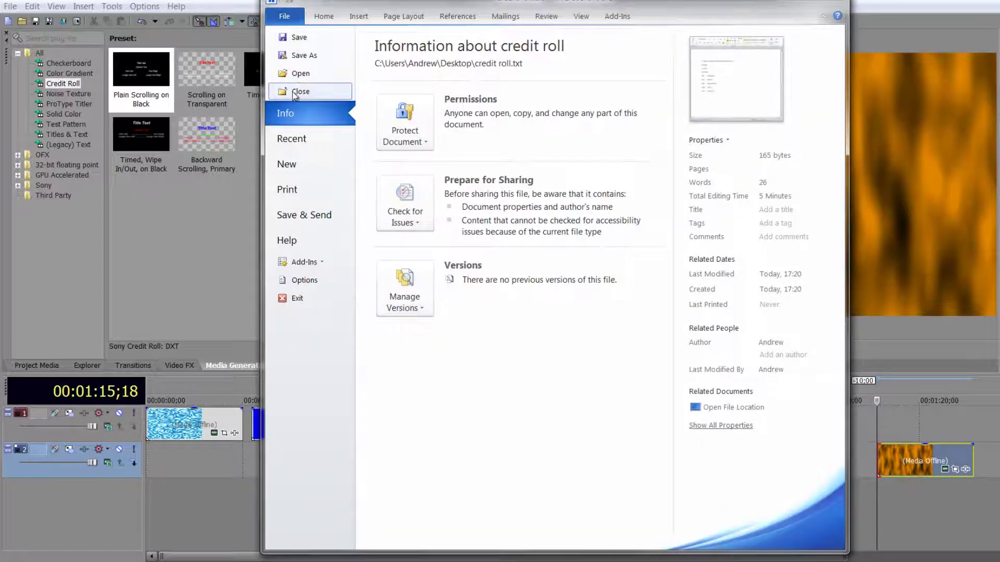
pyautogui.click(299, 62)
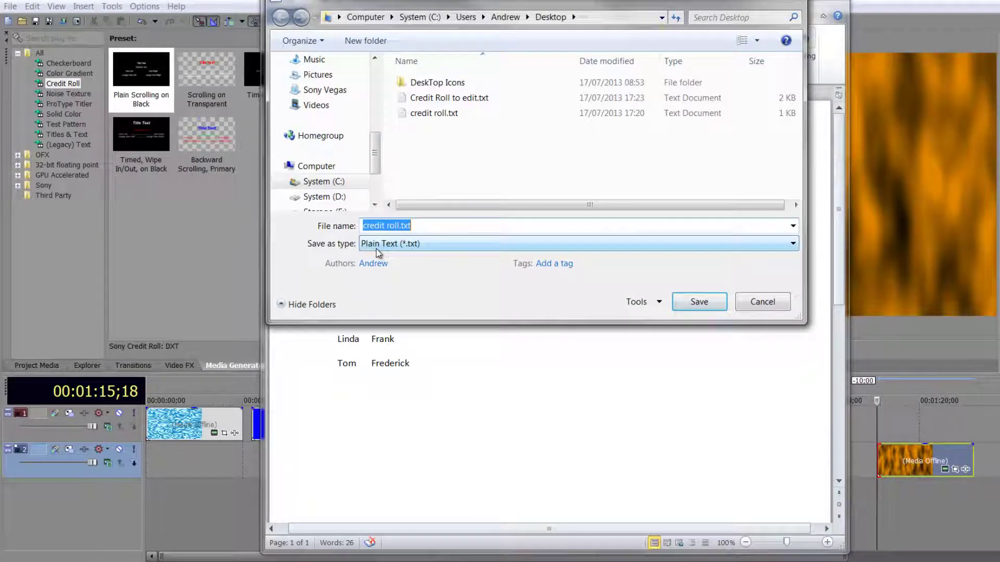
pyautogui.click(410, 249)
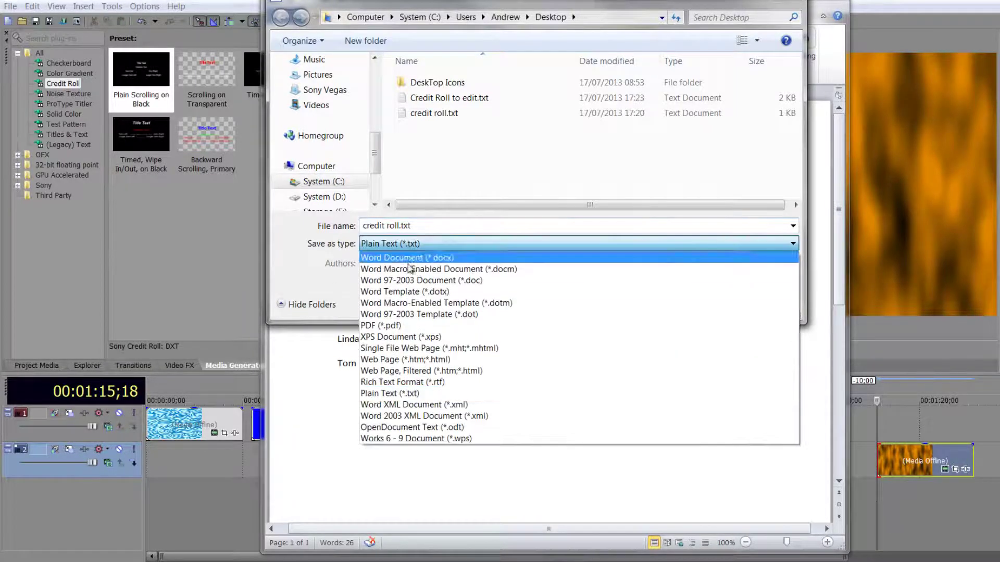
pyautogui.click(407, 395)
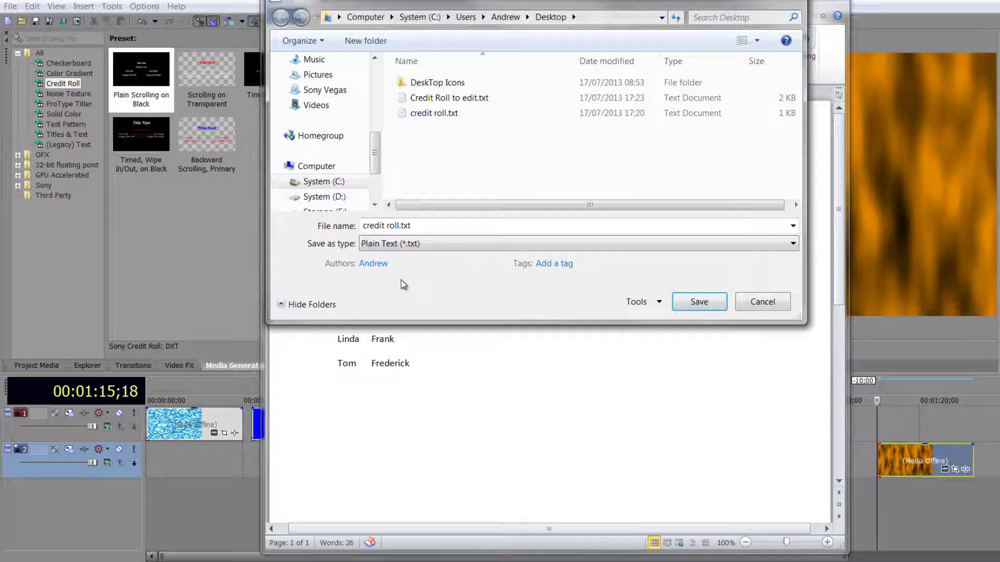
pyautogui.click(699, 302)
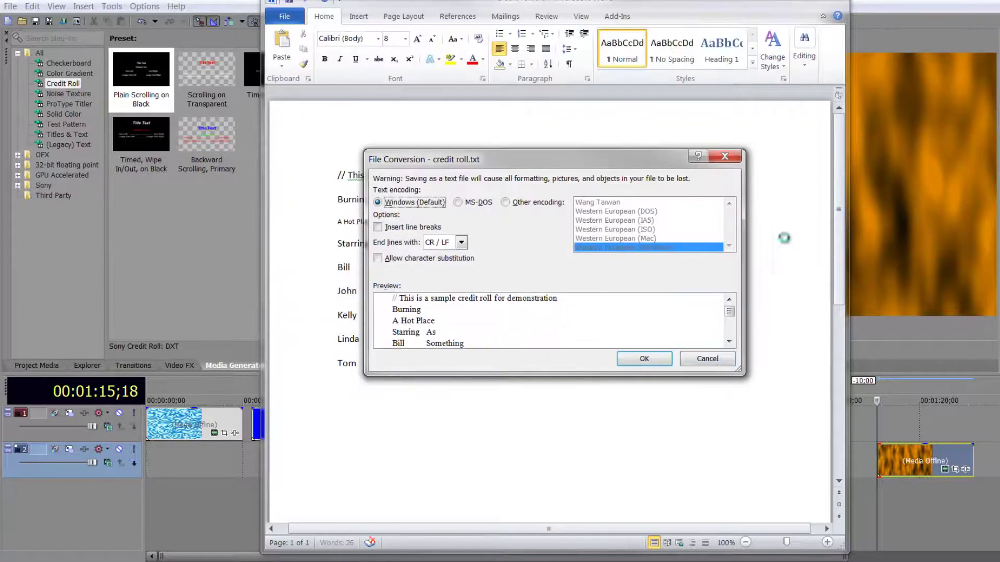
pyautogui.click(645, 365)
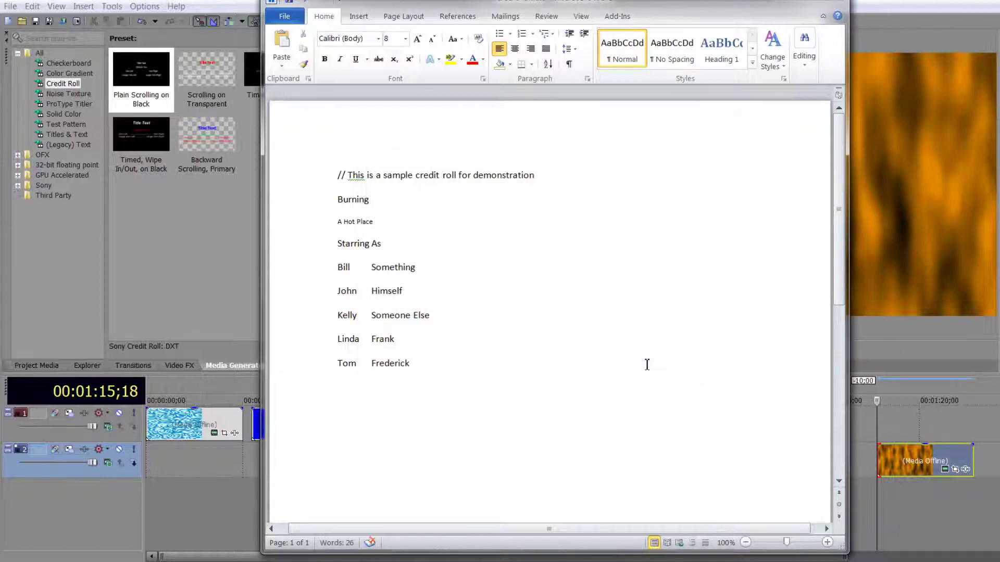
# Step: Place the Scrolling on Transparent credit roll on track 1 above the fire clip and preview it
pyautogui.click(802, 3)
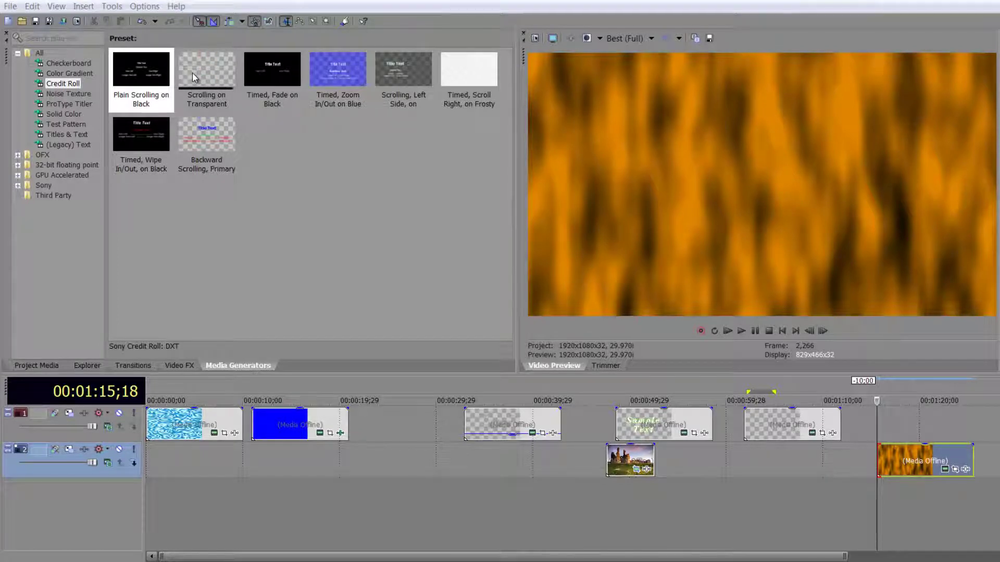
pyautogui.moveTo(205, 70); pyautogui.dragTo(882, 425)
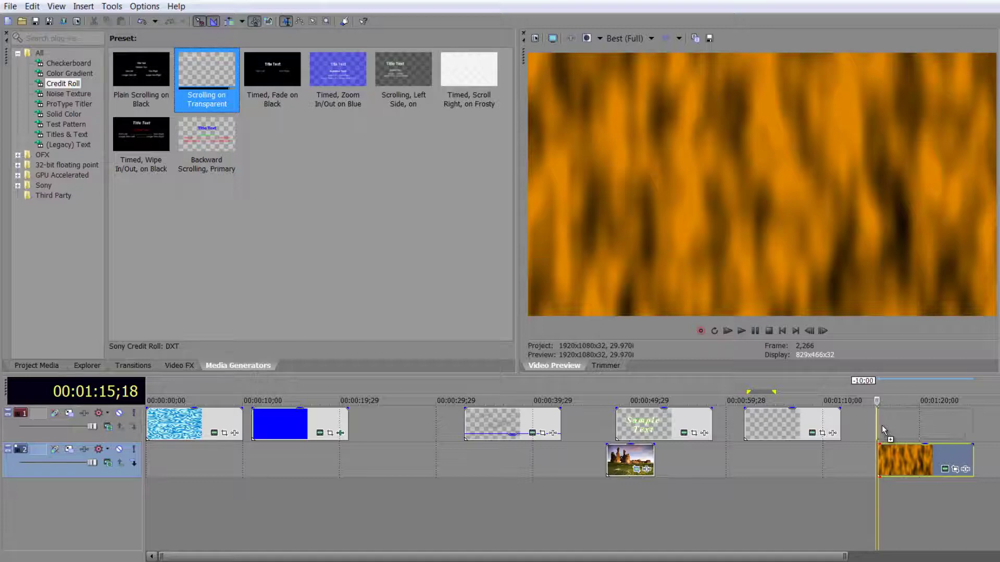
pyautogui.click(900, 427)
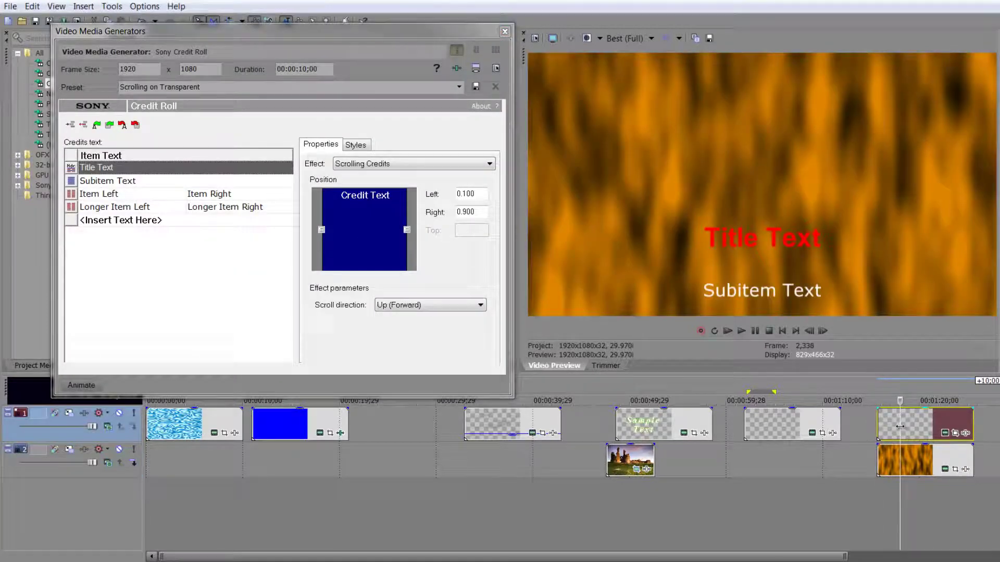
pyautogui.press('space')
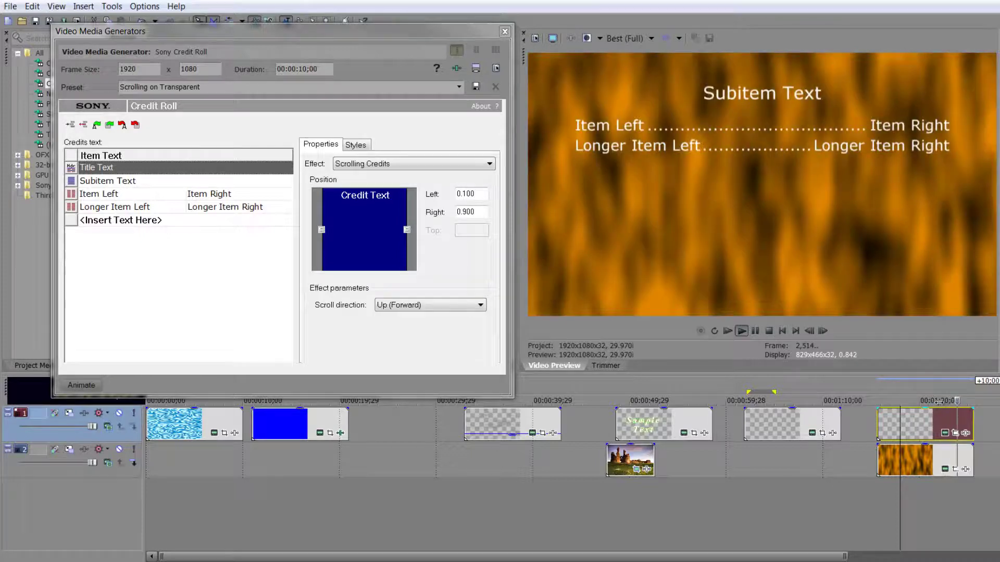
pyautogui.moveTo(937, 400); pyautogui.dragTo(901, 400)
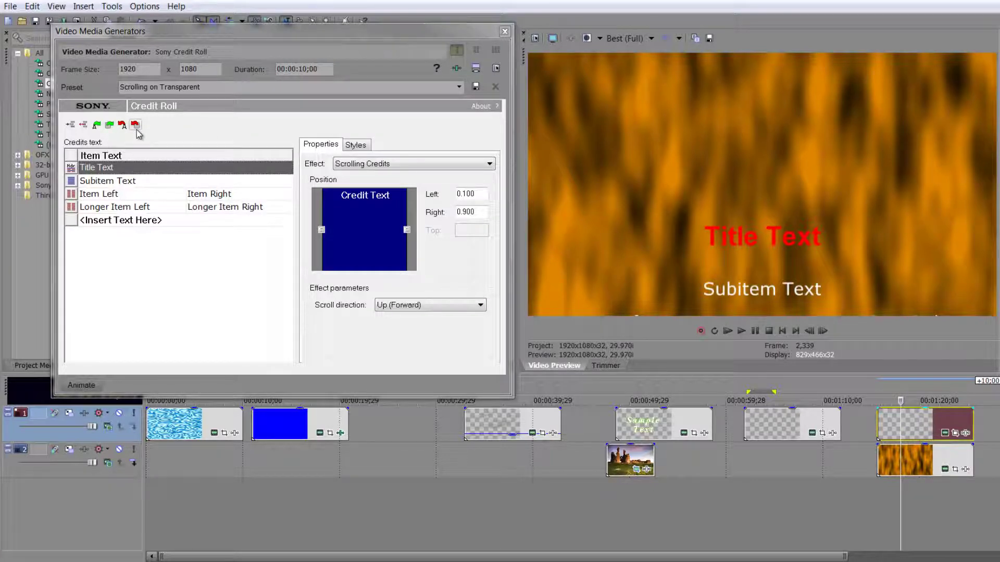
# Step: Import credit roll.txt into the Credit Roll generator and play the imported credits
pyautogui.click(97, 126)
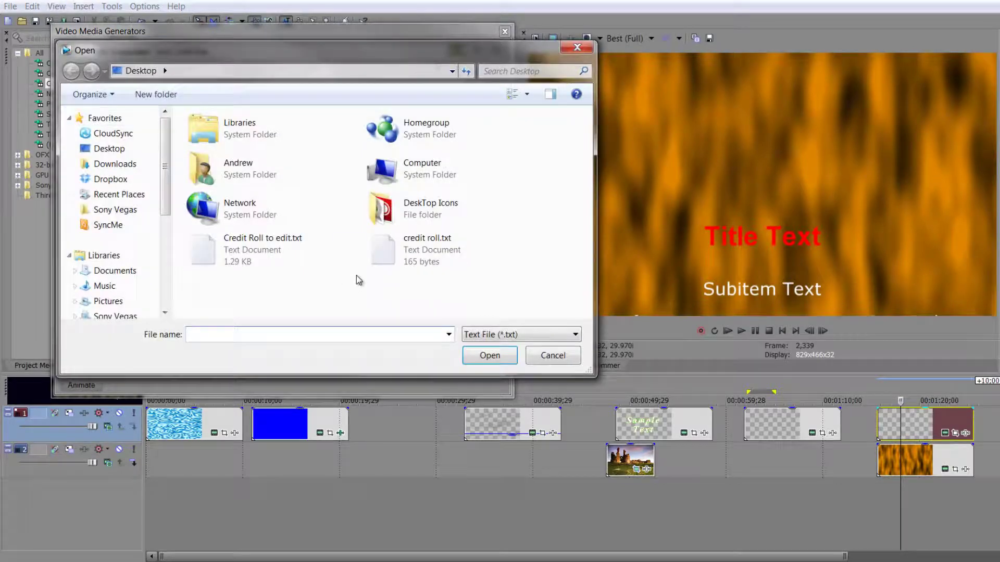
pyautogui.doubleClick(417, 244)
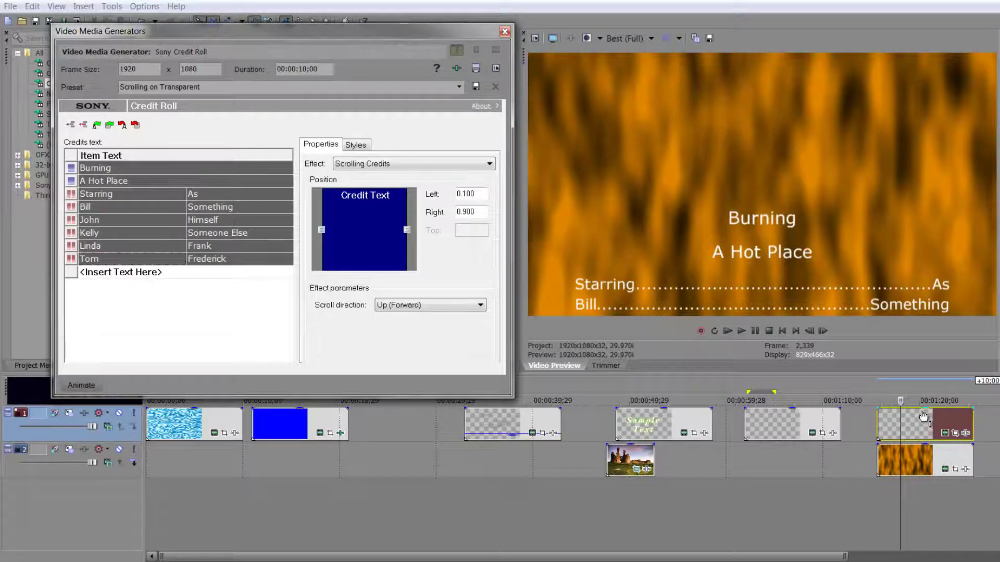
pyautogui.press('space')
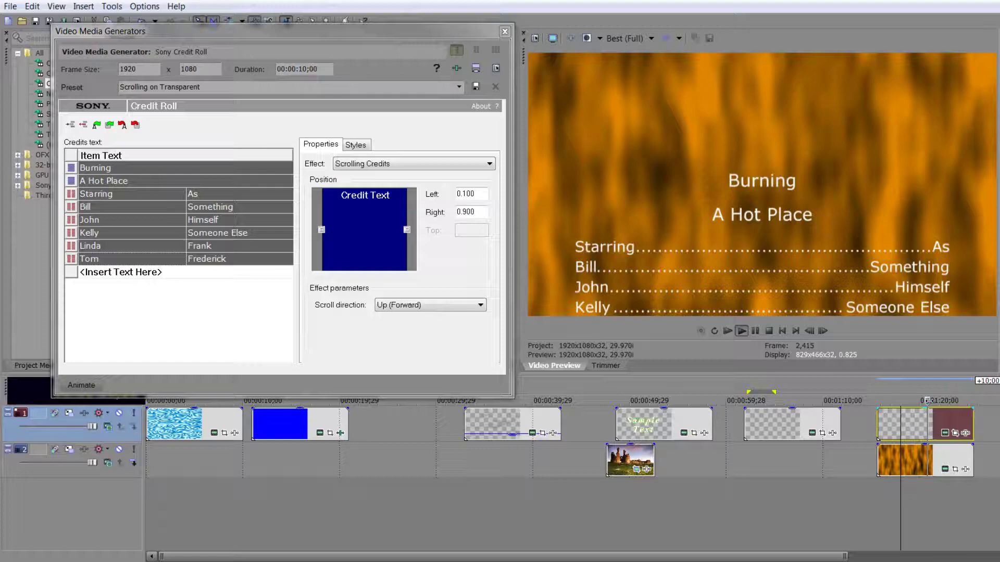
pyautogui.moveTo(950, 400); pyautogui.dragTo(926, 400)
pyautogui.press('space')
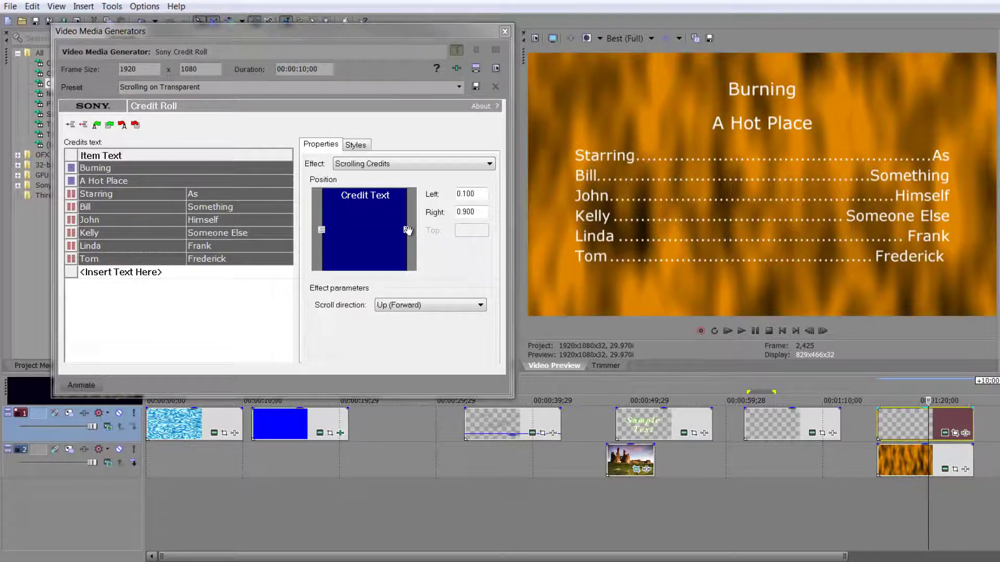
# Step: Set the credit text area to Left 0.250 and Right 0.787
pyautogui.moveTo(411, 232)
pyautogui.mouseDown()
pyautogui.moveTo(366, 236)
pyautogui.moveTo(414, 235)
pyautogui.moveTo(394, 235)
pyautogui.mouseUp()
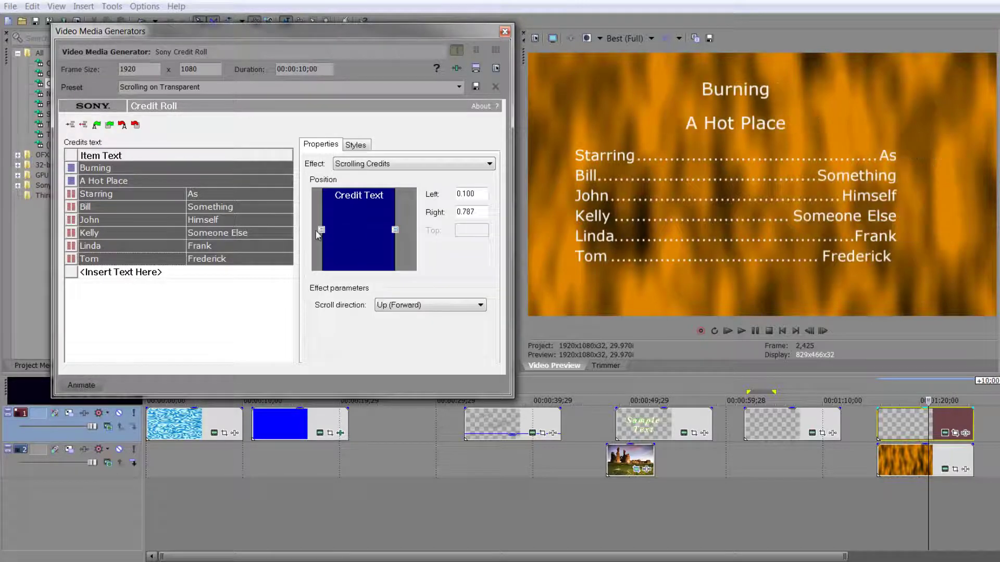
pyautogui.moveTo(320, 230); pyautogui.dragTo(336, 232)
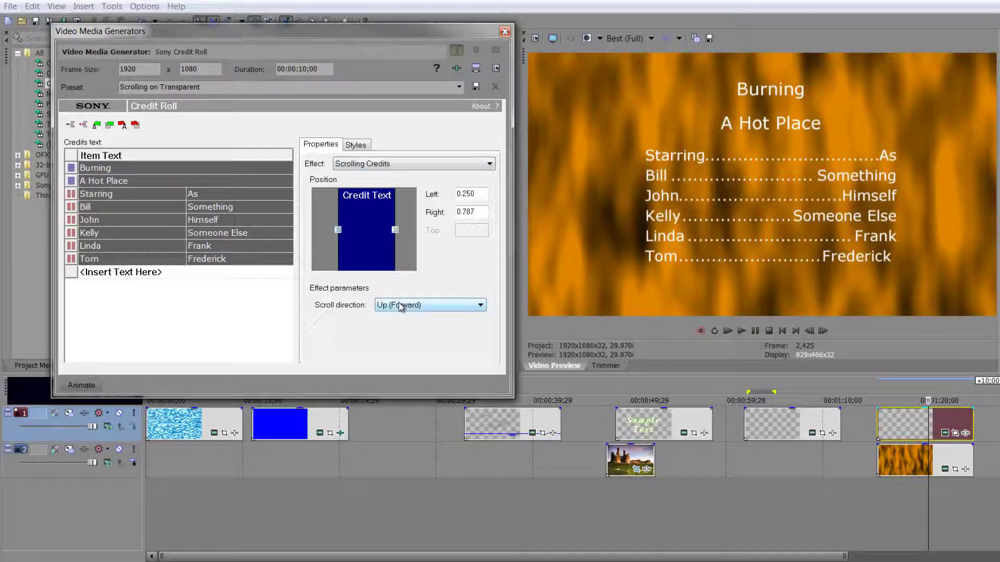
pyautogui.click(359, 146)
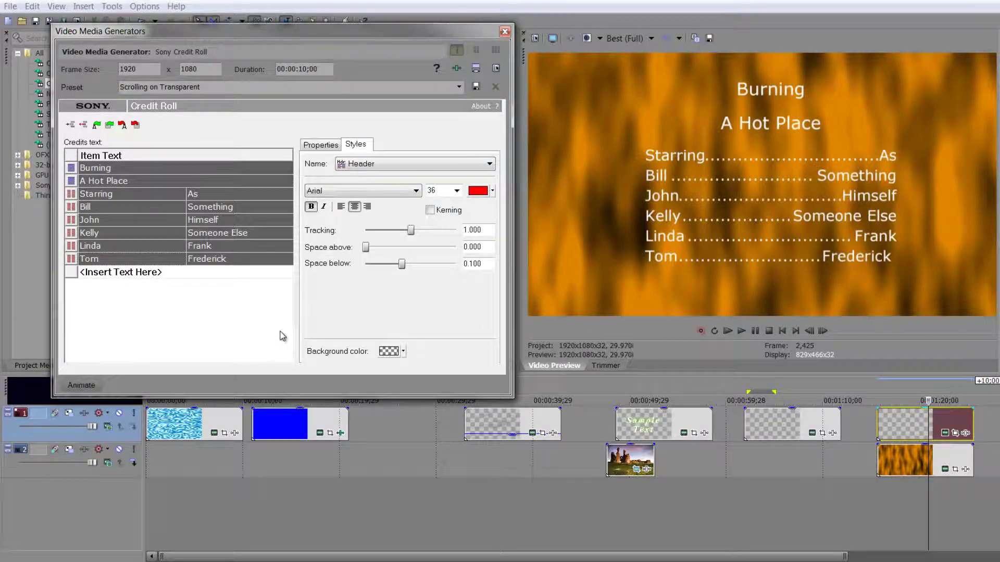
# Step: Select the Burning row and choose Single Item as the style to edit
pyautogui.click(124, 169)
pyautogui.click(120, 169)
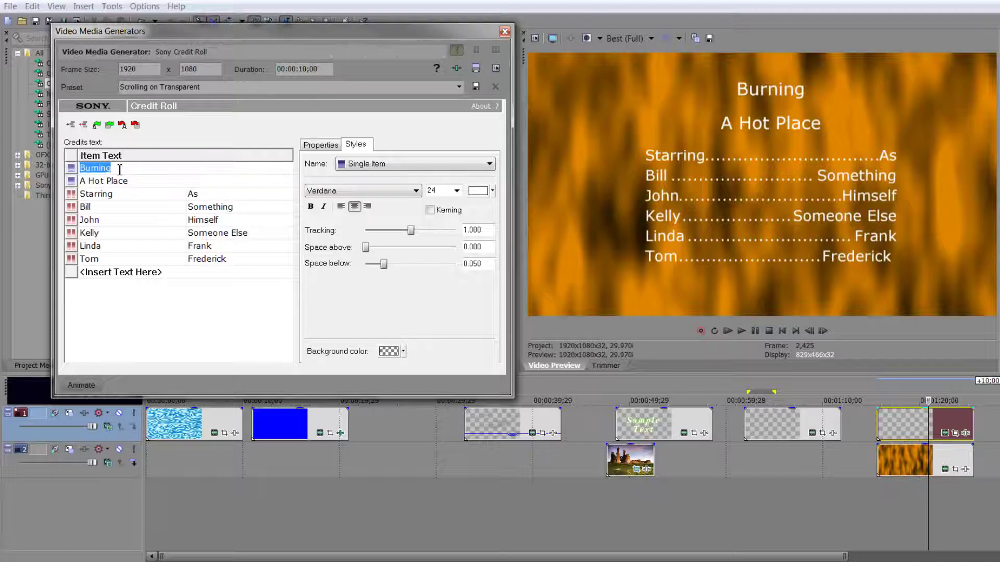
pyautogui.click(414, 165)
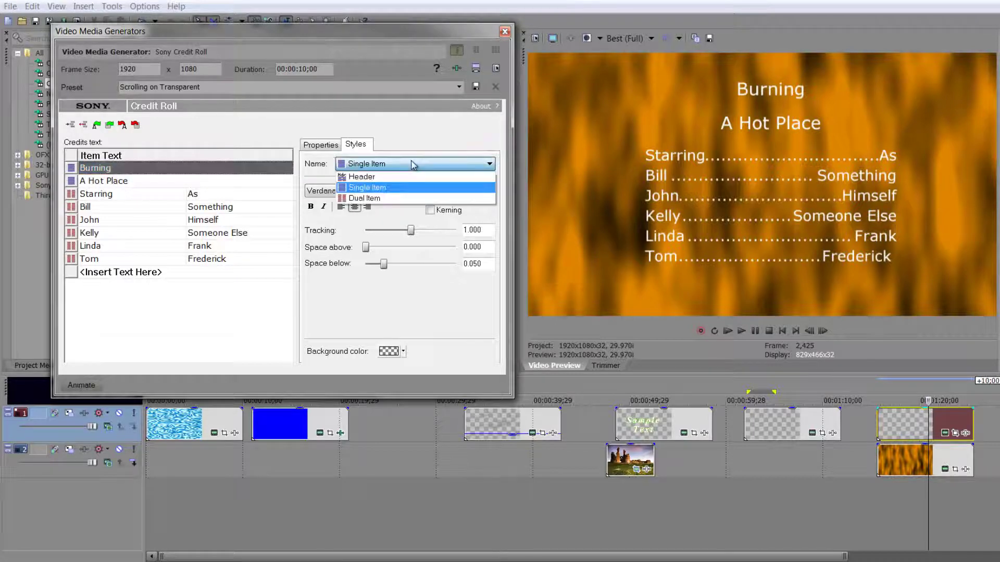
pyautogui.click(112, 169)
pyautogui.click(374, 166)
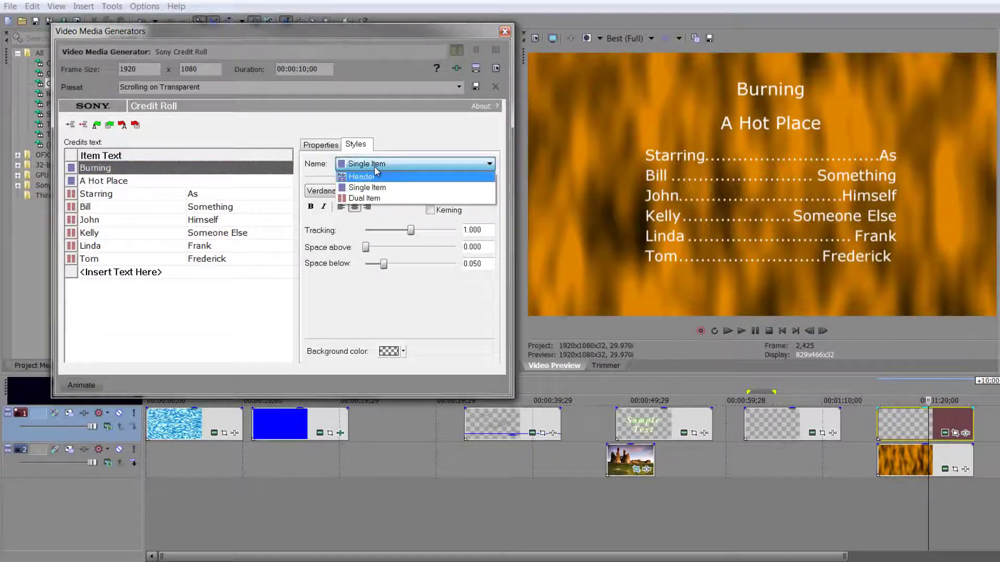
pyautogui.click(375, 188)
pyautogui.click(148, 170)
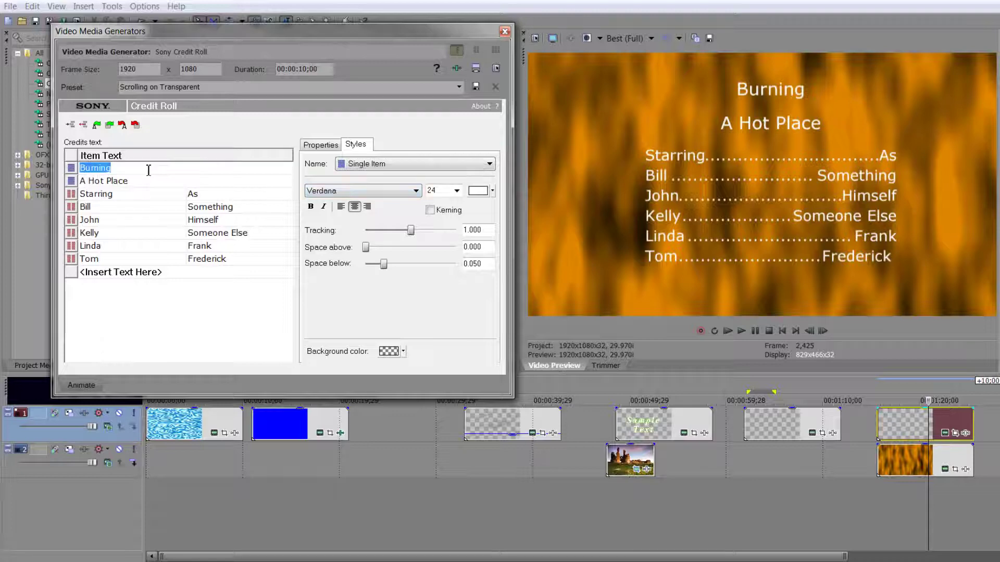
# Step: Give the Single Item style a dark green text colour
pyautogui.click(477, 197)
pyautogui.click(528, 246)
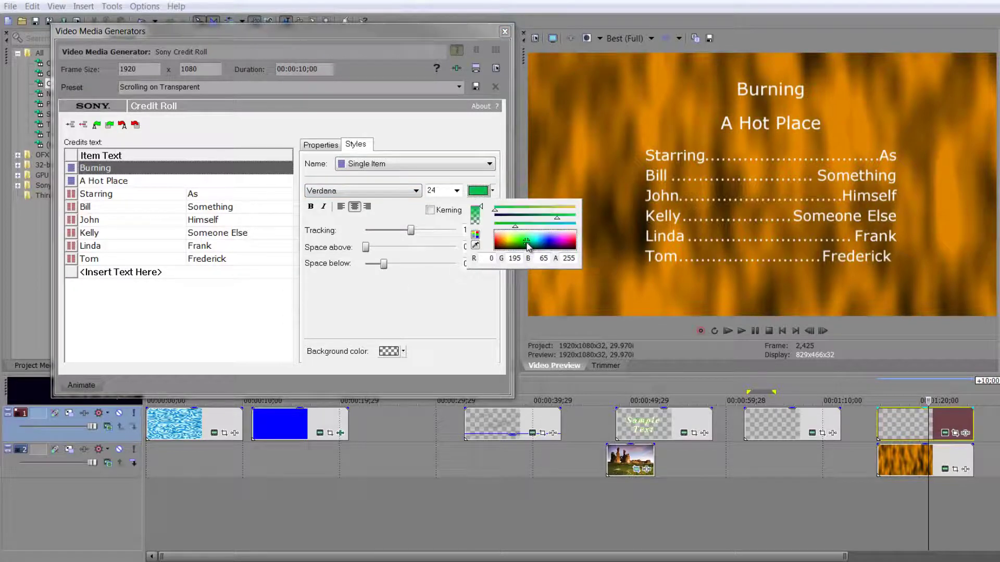
pyautogui.click(524, 246)
pyautogui.click(522, 244)
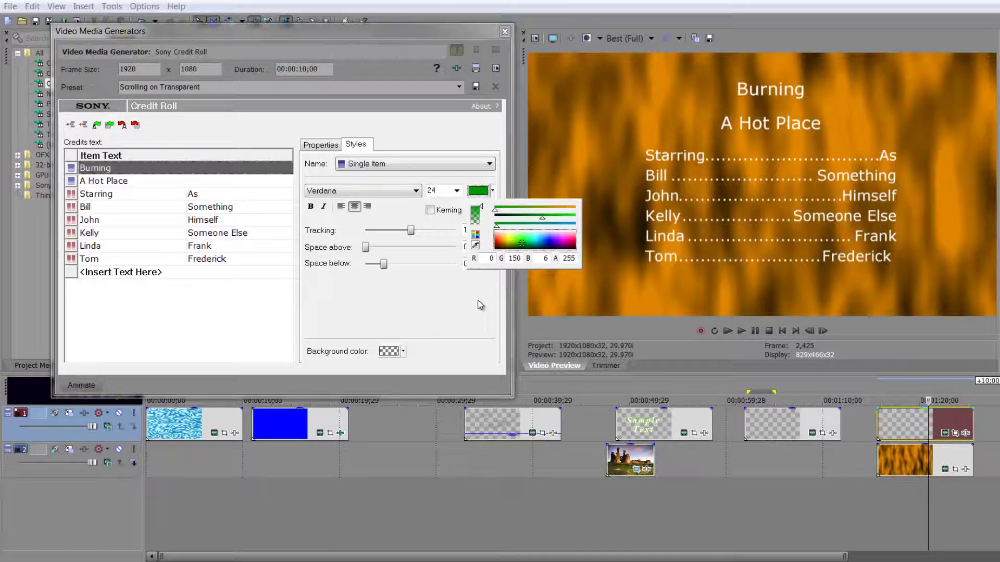
pyautogui.click(480, 305)
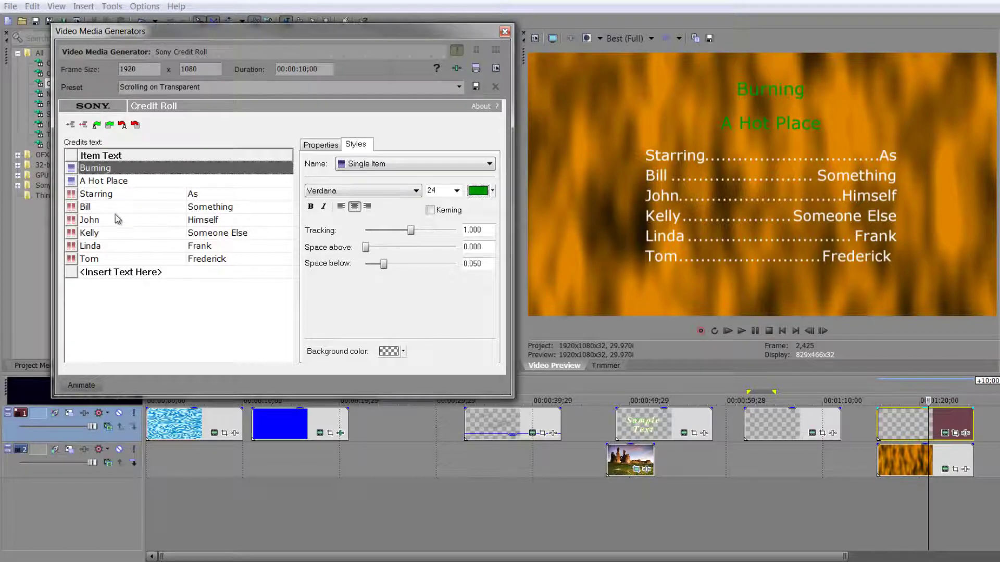
pyautogui.click(107, 197)
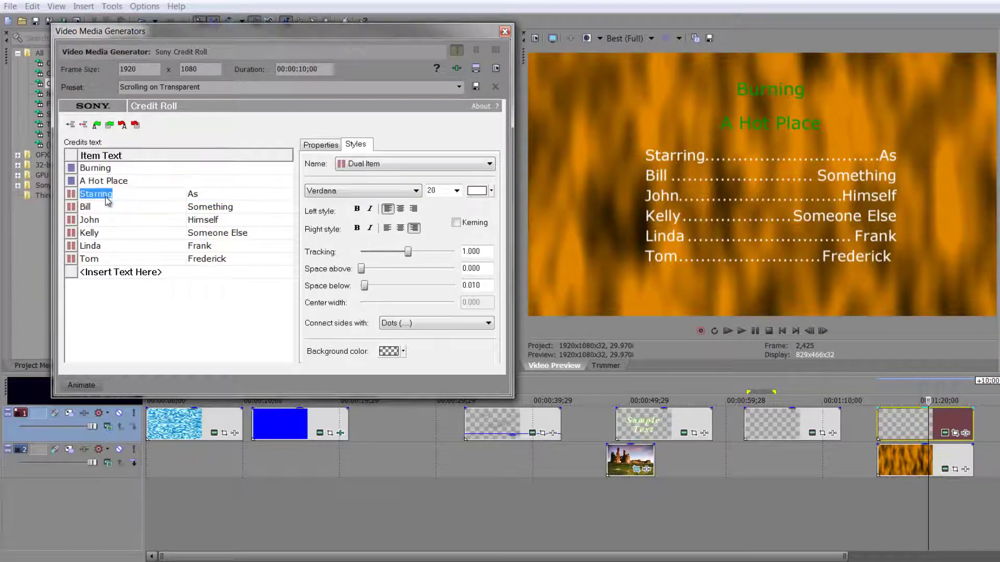
# Step: Change the Single Item text colour to blue
pyautogui.click(367, 165)
pyautogui.click(366, 191)
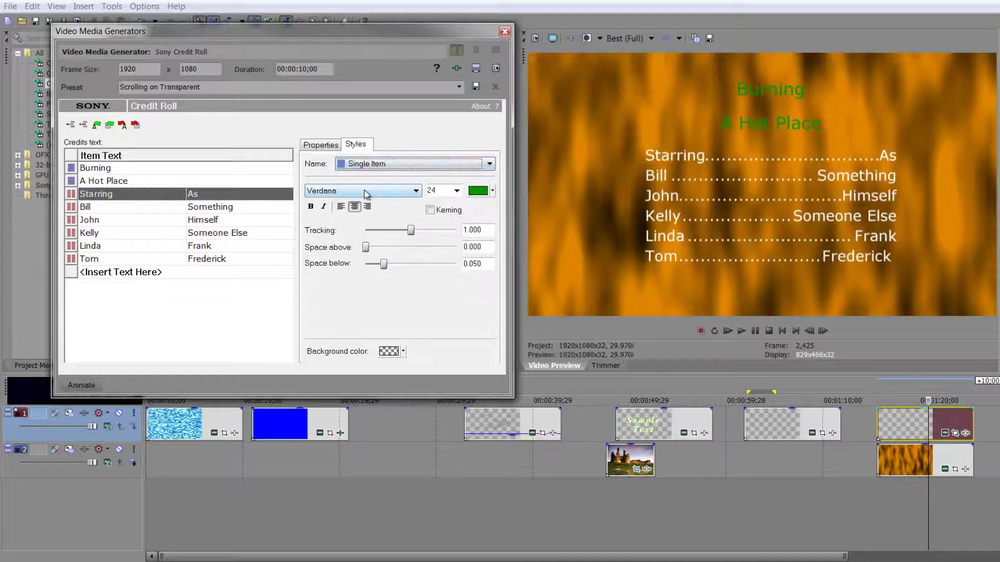
pyautogui.click(478, 191)
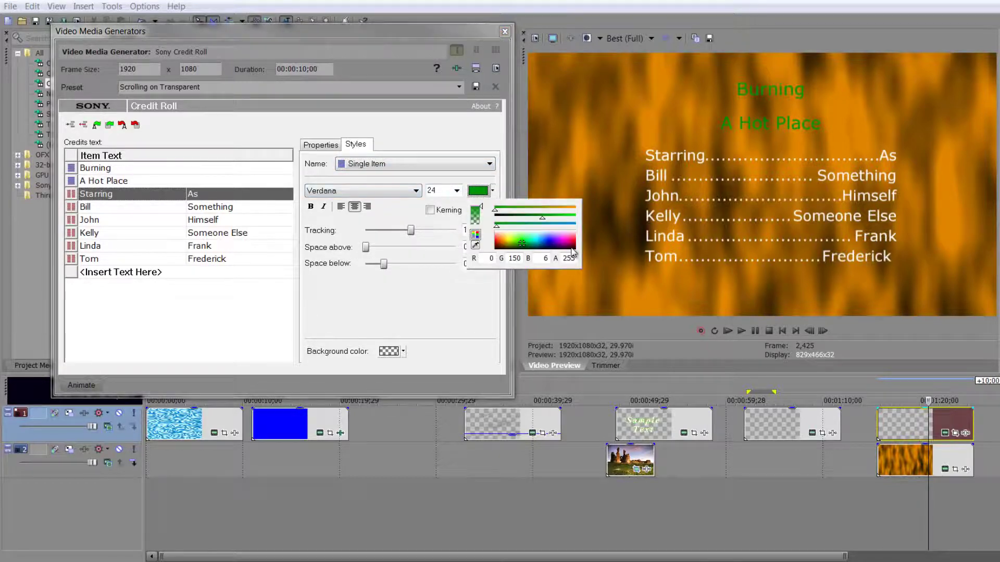
pyautogui.click(548, 246)
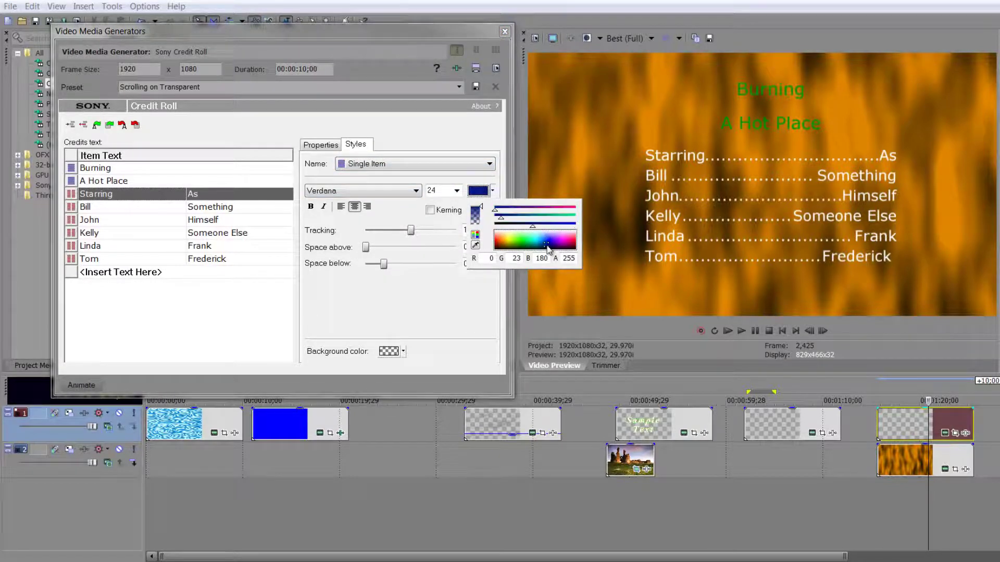
pyautogui.click(437, 343)
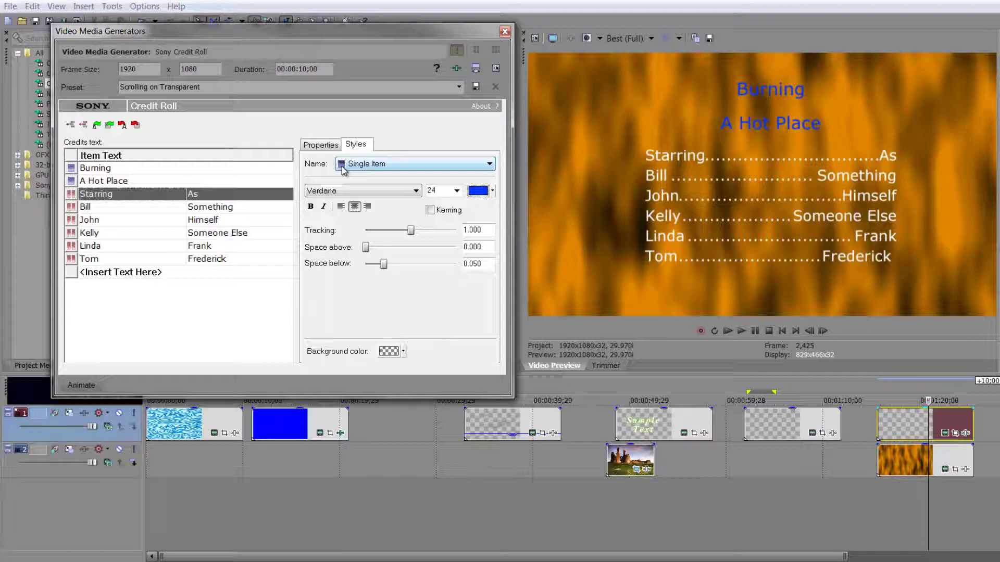
# Step: Make Burning a red header and set Starring to a centred Single Item
pyautogui.click(70, 194)
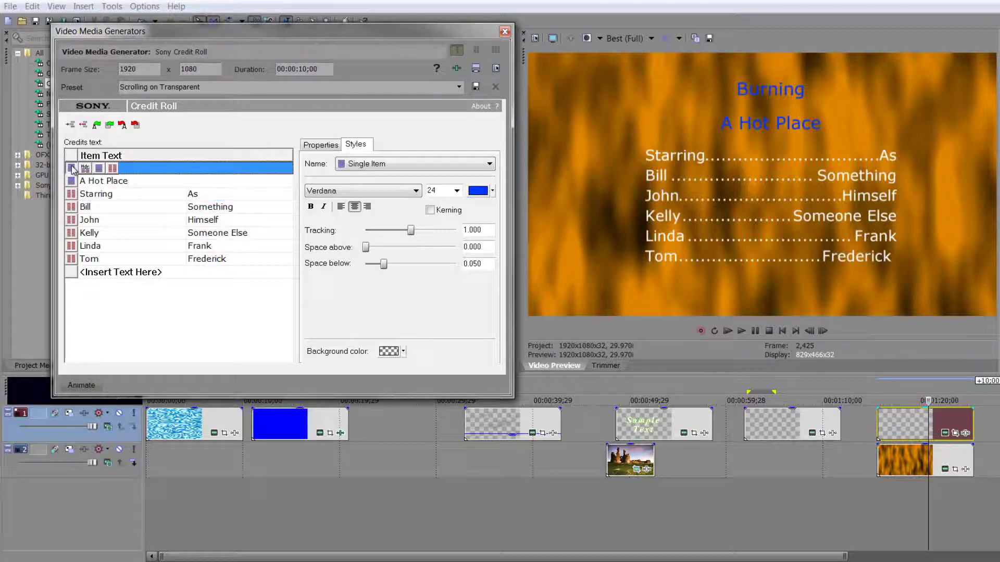
pyautogui.click(72, 168)
pyautogui.click(86, 167)
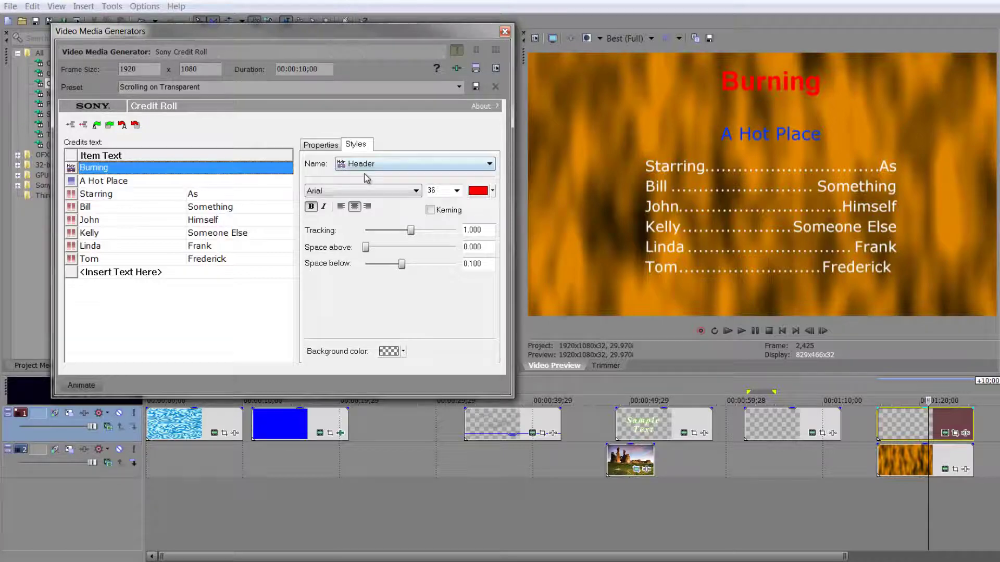
pyautogui.click(73, 194)
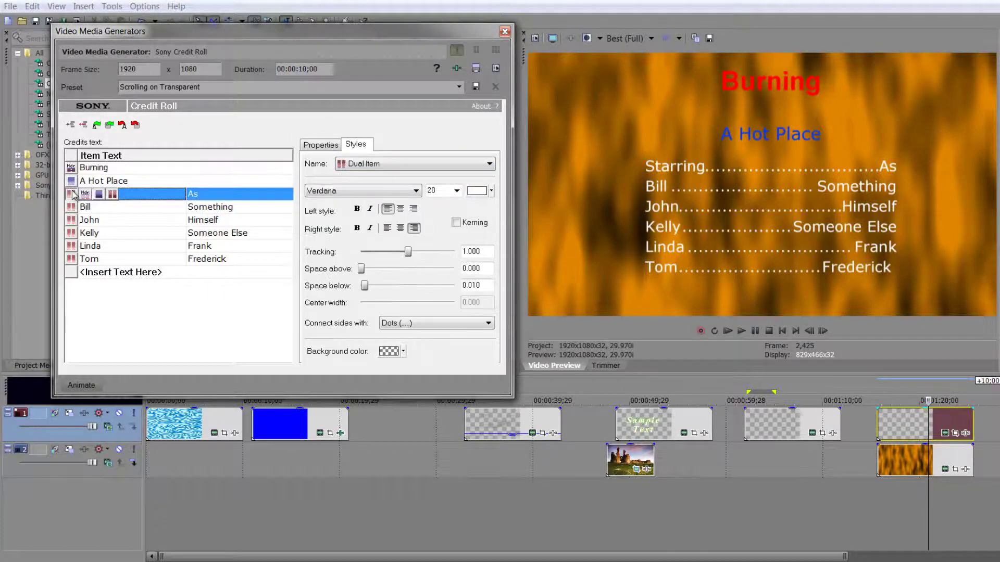
pyautogui.click(99, 194)
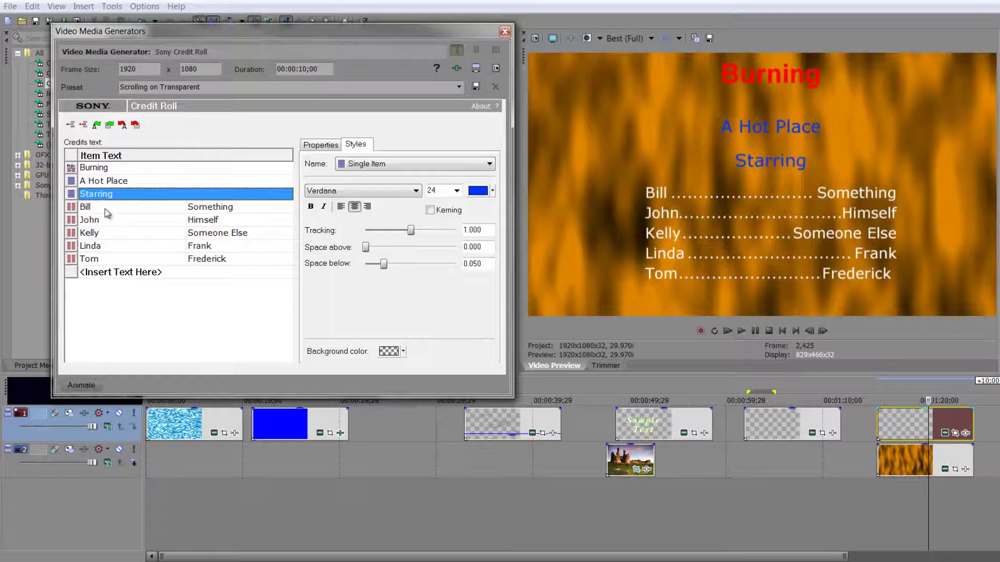
pyautogui.click(191, 209)
pyautogui.click(190, 208)
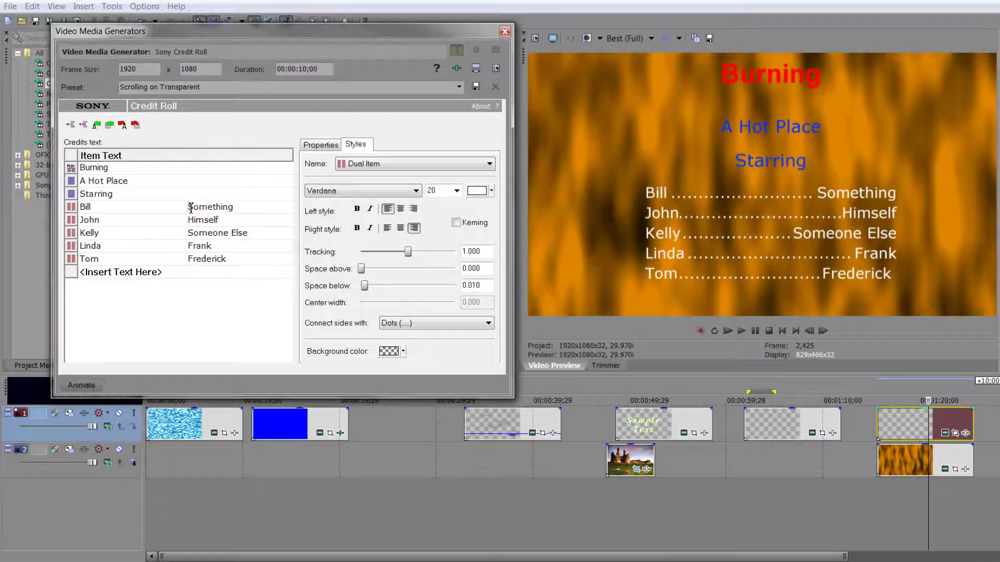
# Step: Prefix the first cast role with 'As ... ' and colour Dual Item text light blue
pyautogui.write('As ...')
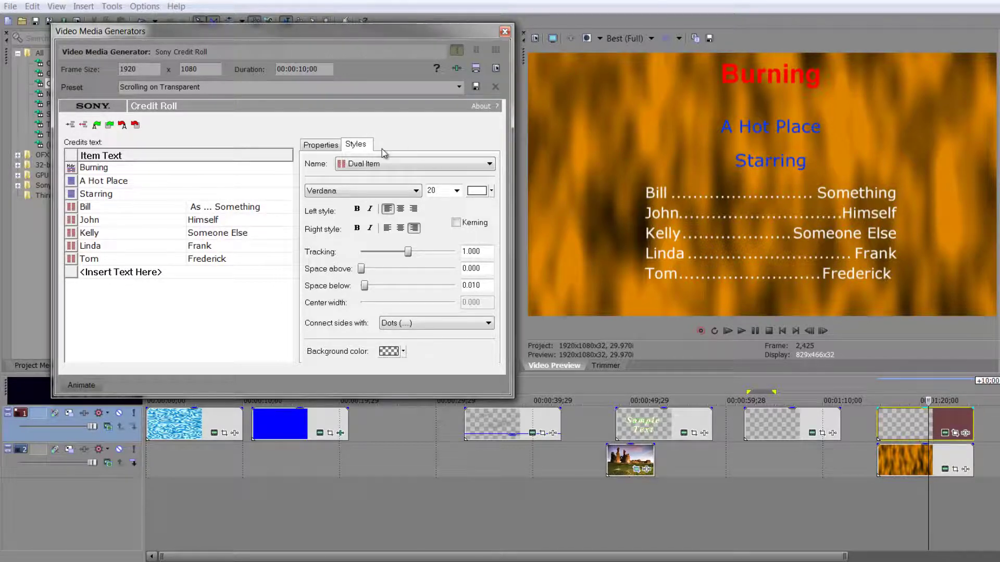
pyautogui.click(476, 191)
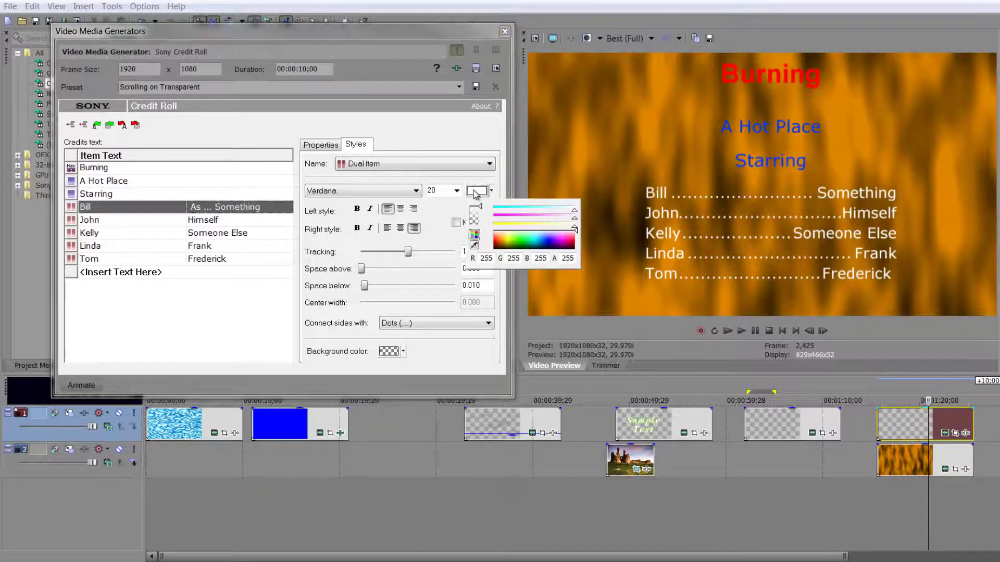
pyautogui.click(499, 242)
pyautogui.moveTo(499, 242); pyautogui.dragTo(540, 245)
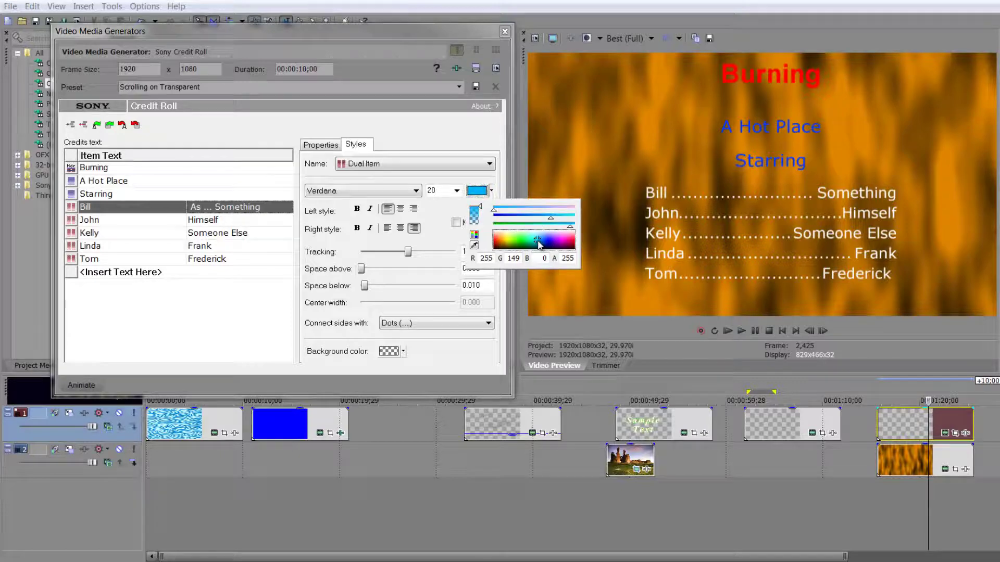
pyautogui.click(437, 242)
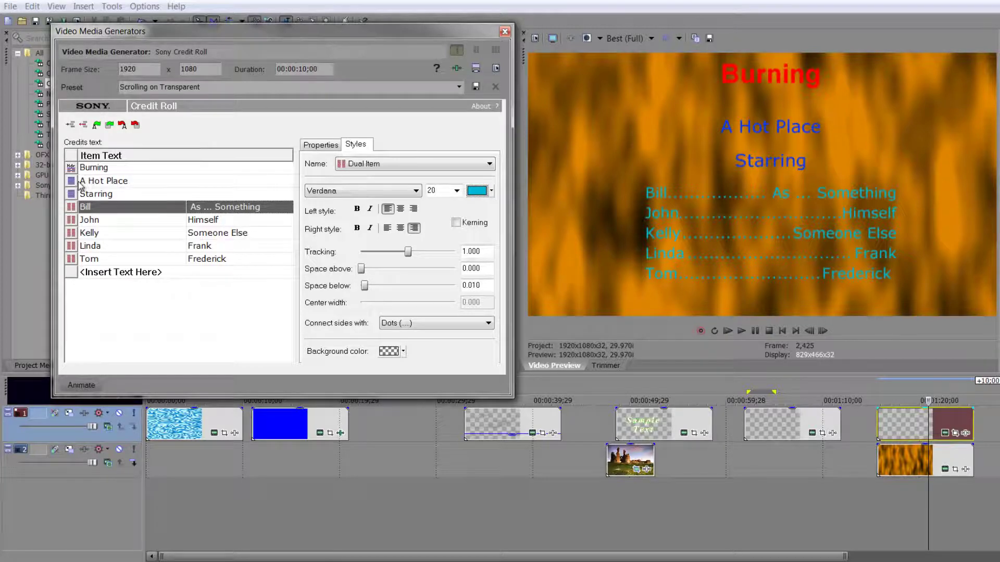
# Step: Set the Dual Item style font to Times New Roman
pyautogui.click(386, 170)
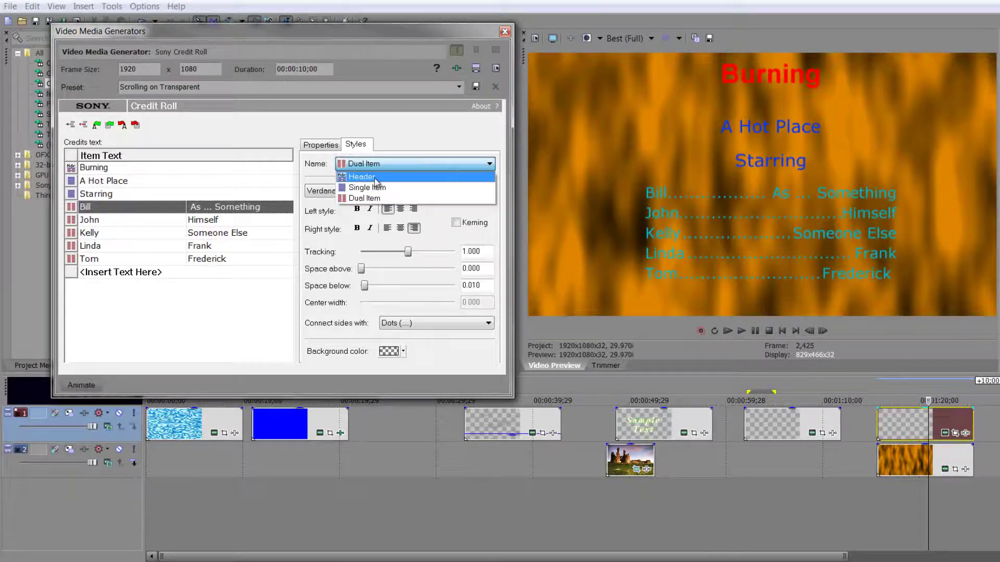
pyautogui.click(389, 166)
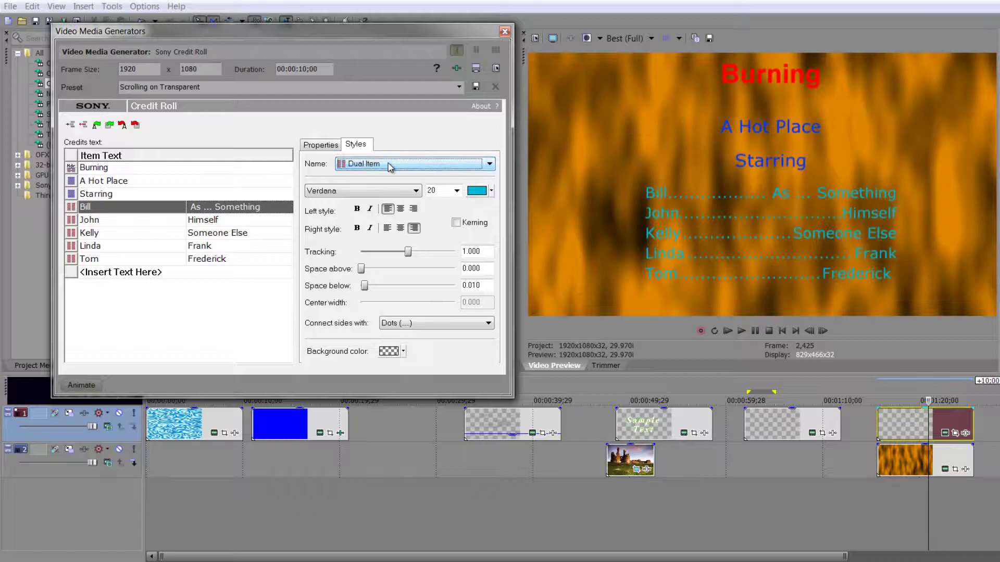
pyautogui.click(403, 191)
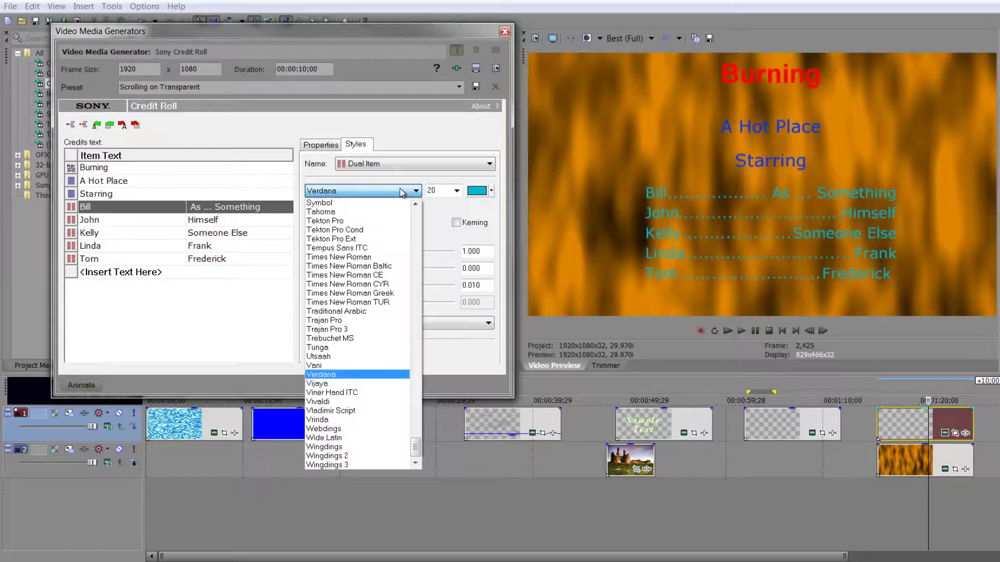
pyautogui.click(354, 258)
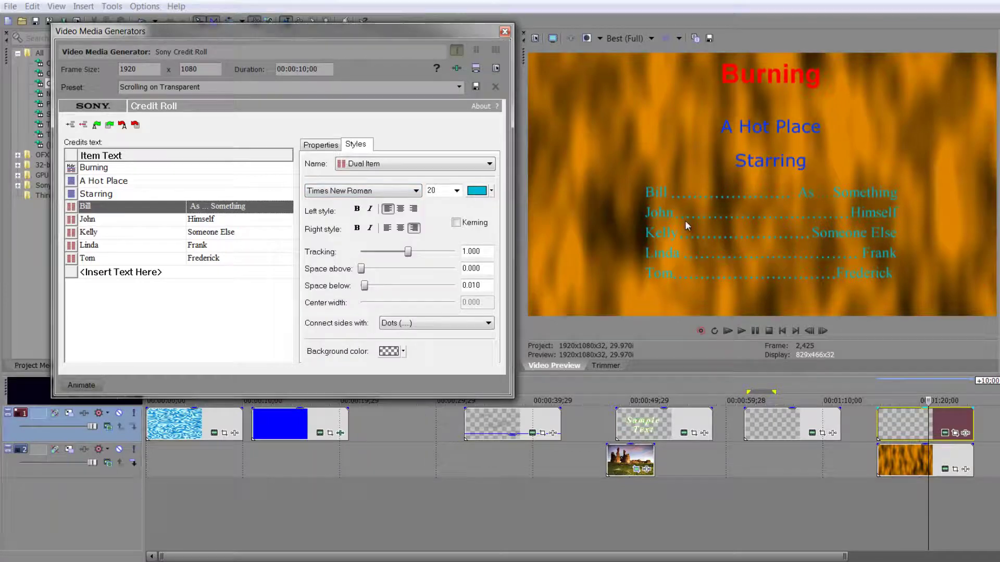
# Step: Give the Header style the Myriad Pro font at size 72
pyautogui.click(373, 163)
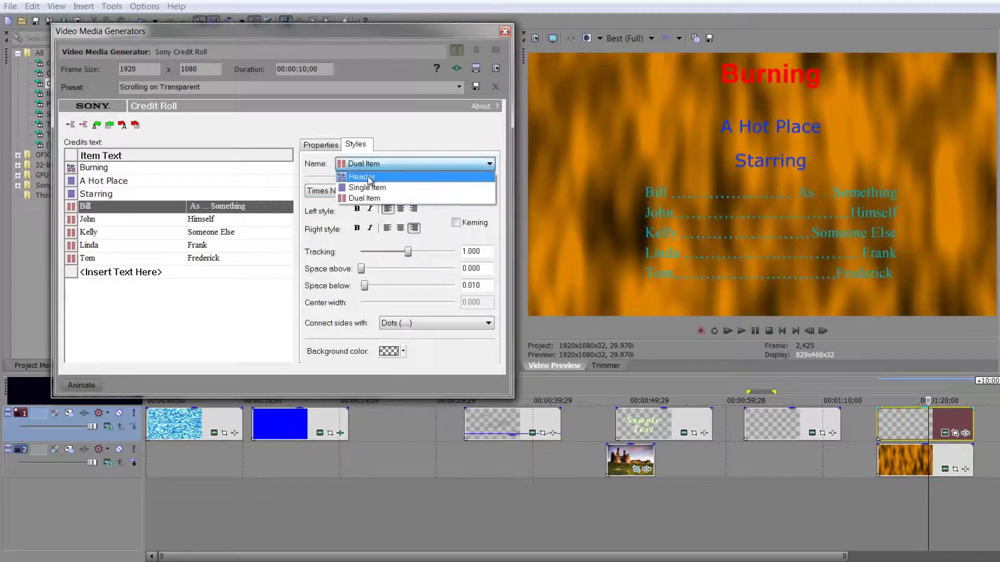
pyautogui.click(367, 174)
pyautogui.click(368, 194)
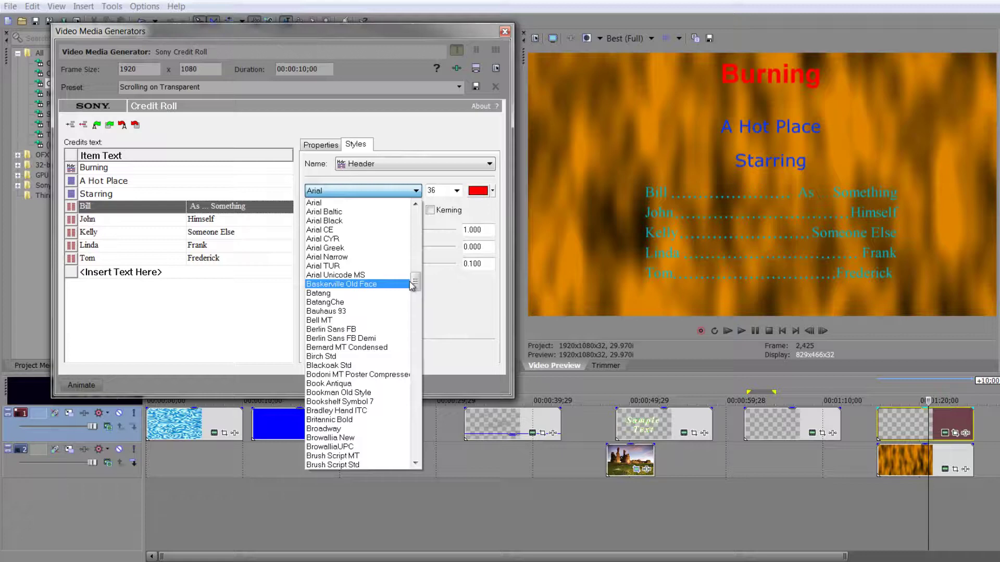
pyautogui.moveTo(417, 206); pyautogui.dragTo(415, 407)
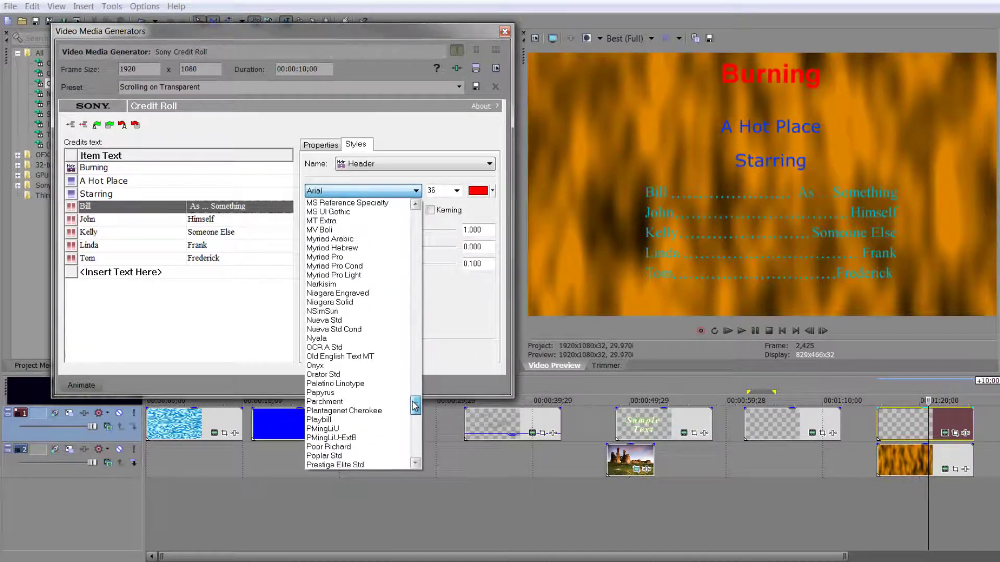
pyautogui.click(344, 257)
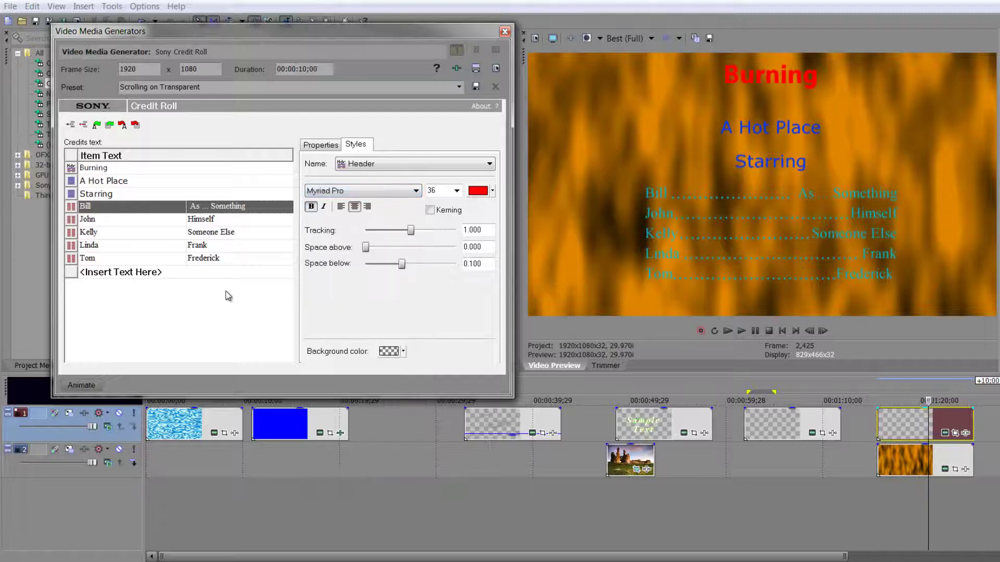
pyautogui.click(457, 191)
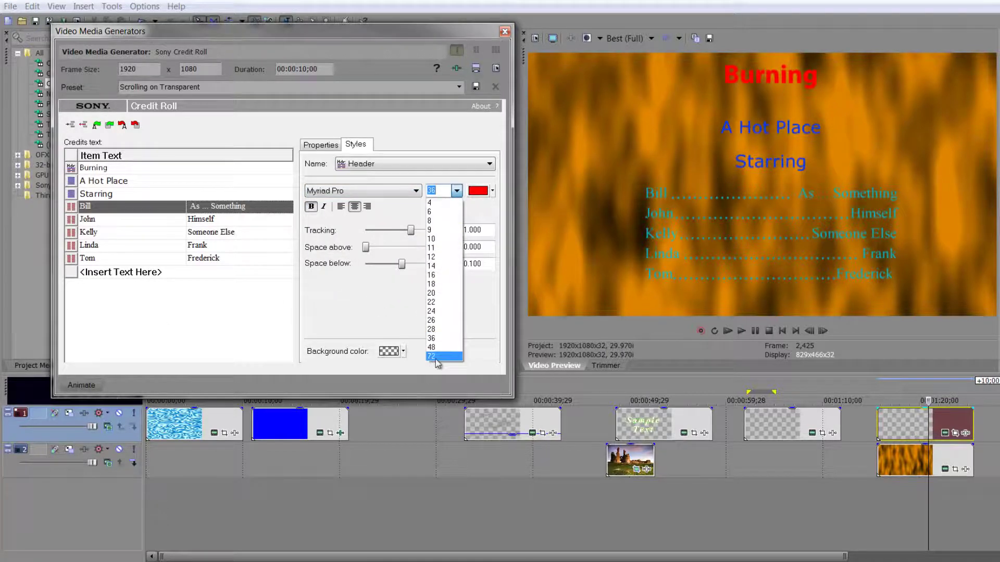
pyautogui.click(437, 357)
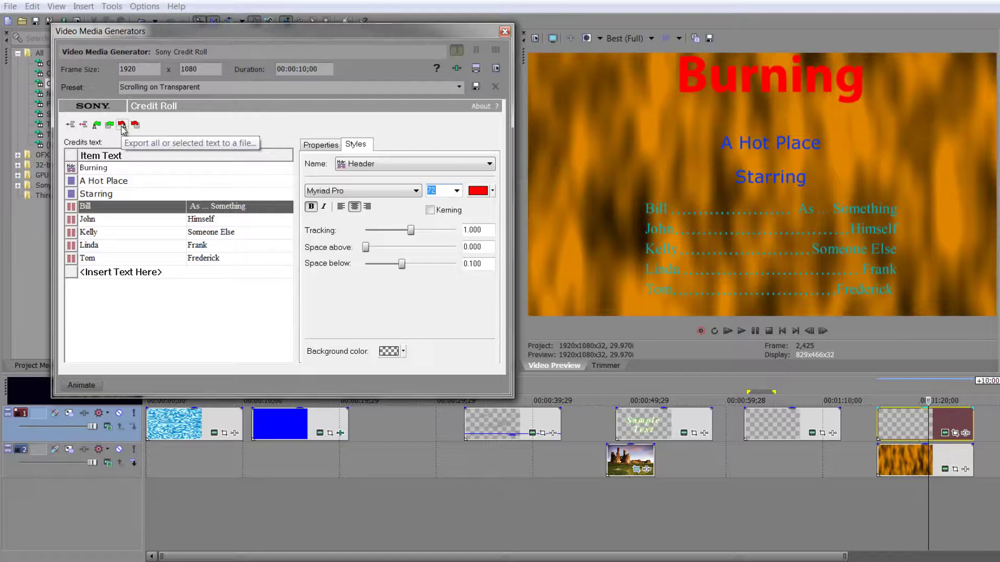
# Step: Export the credit text to Credit Roll2.txt on the Desktop
pyautogui.click(122, 125)
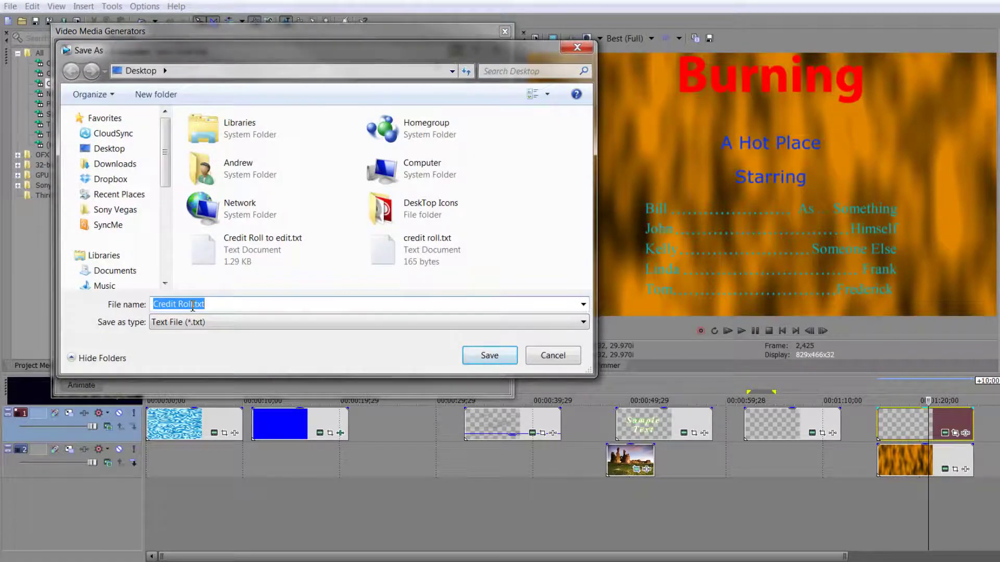
pyautogui.click(195, 304)
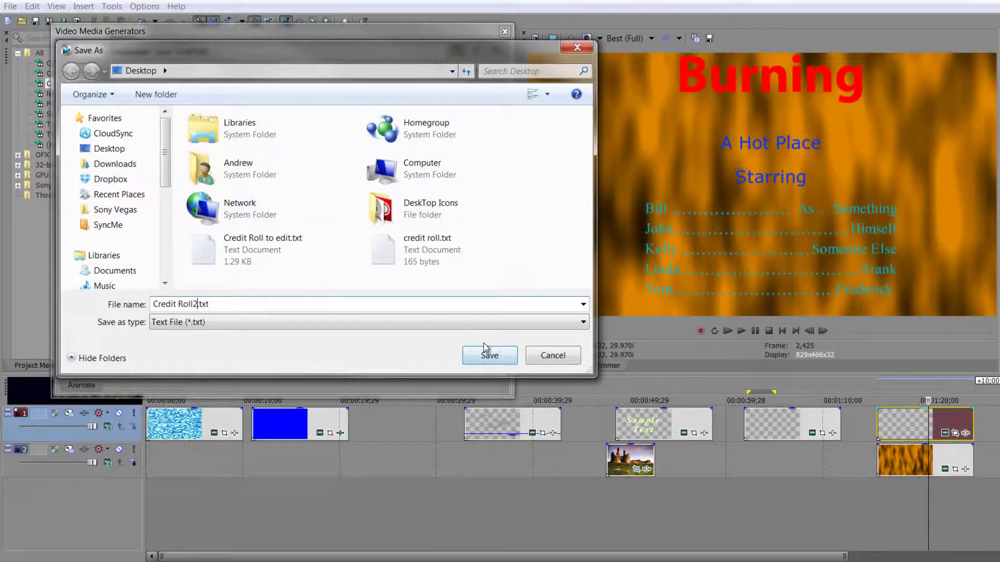
pyautogui.click(492, 356)
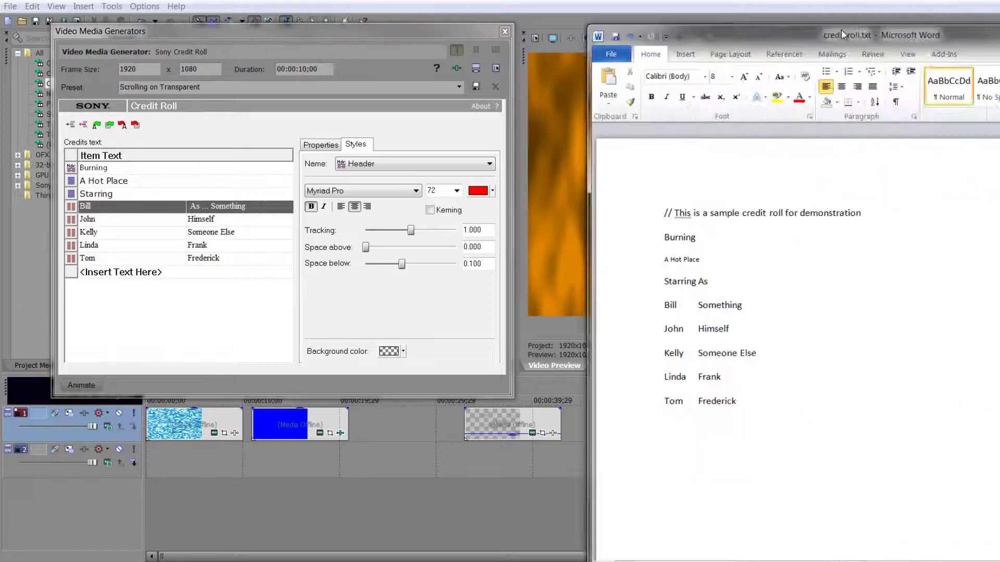
# Step: Open Credit Roll2.txt in Word with Unicode encoding chosen in File Conversion
pyautogui.moveTo(842, 29); pyautogui.dragTo(452, 25)
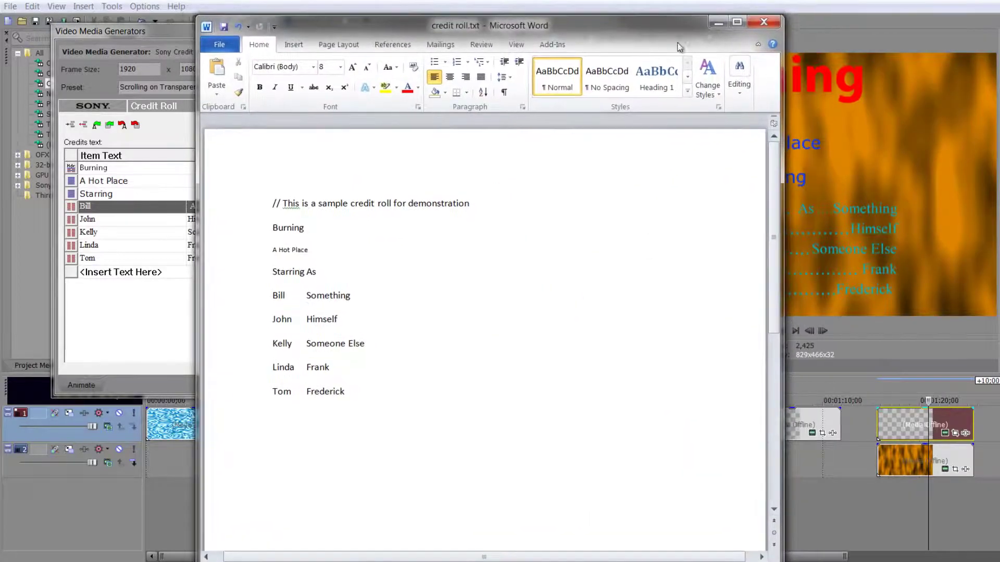
pyautogui.click(221, 44)
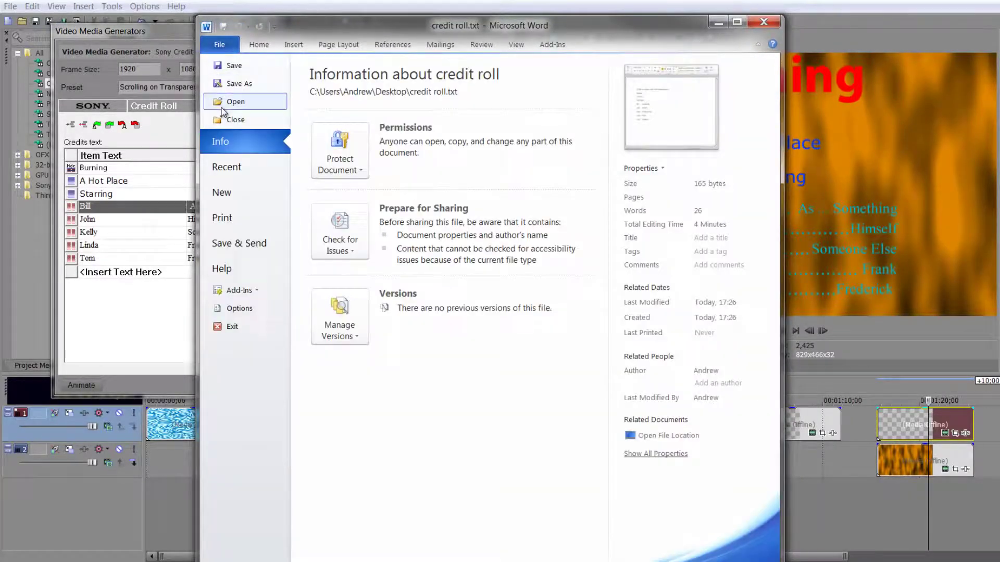
pyautogui.press('Escape')
pyautogui.hotkey('ctrl', 'o')
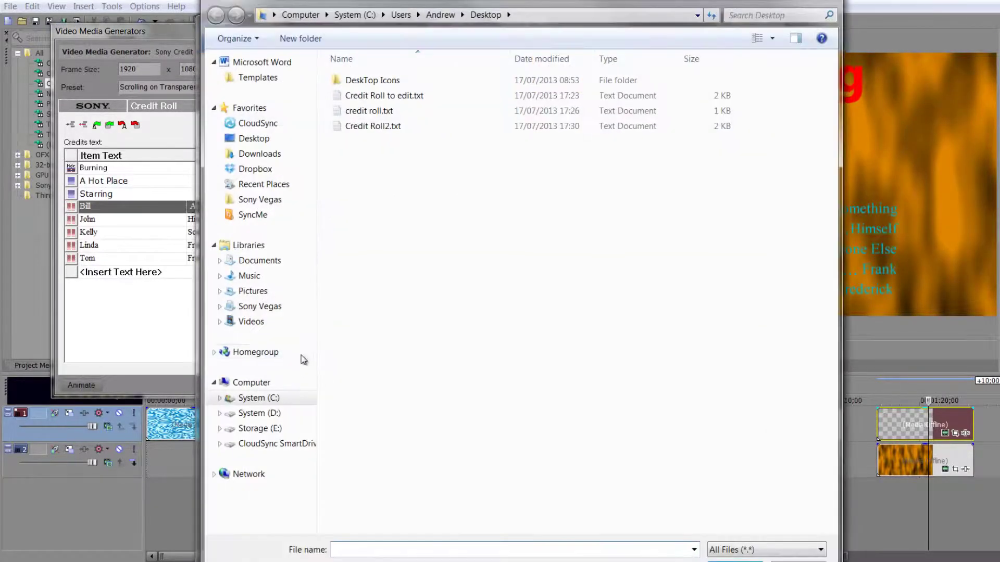
pyautogui.doubleClick(373, 126)
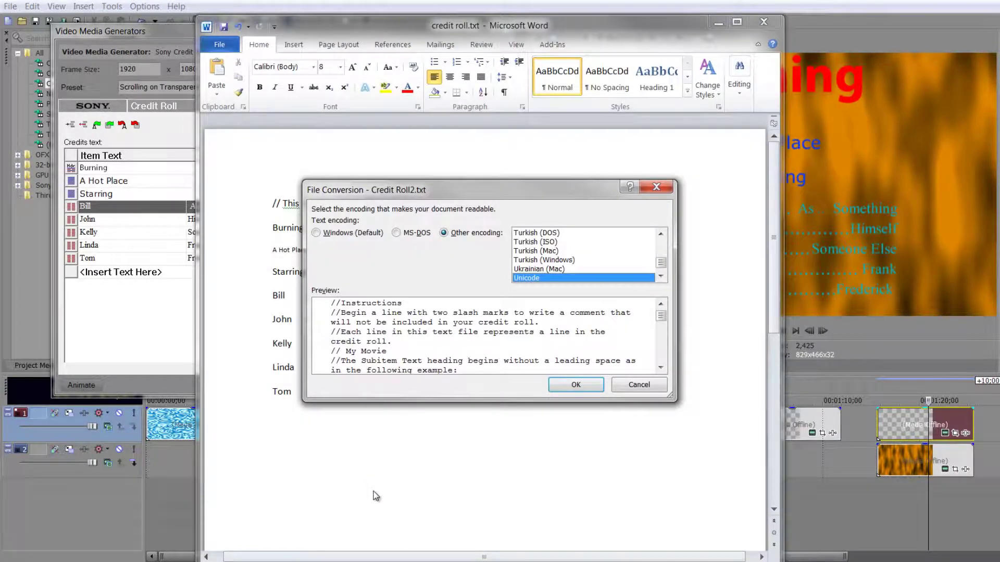
pyautogui.click(316, 234)
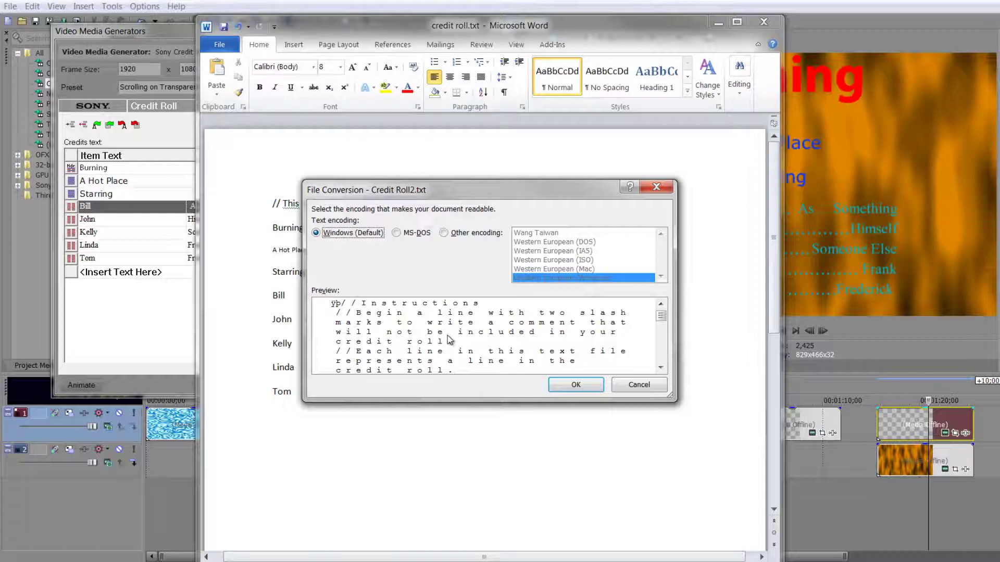
pyautogui.click(443, 233)
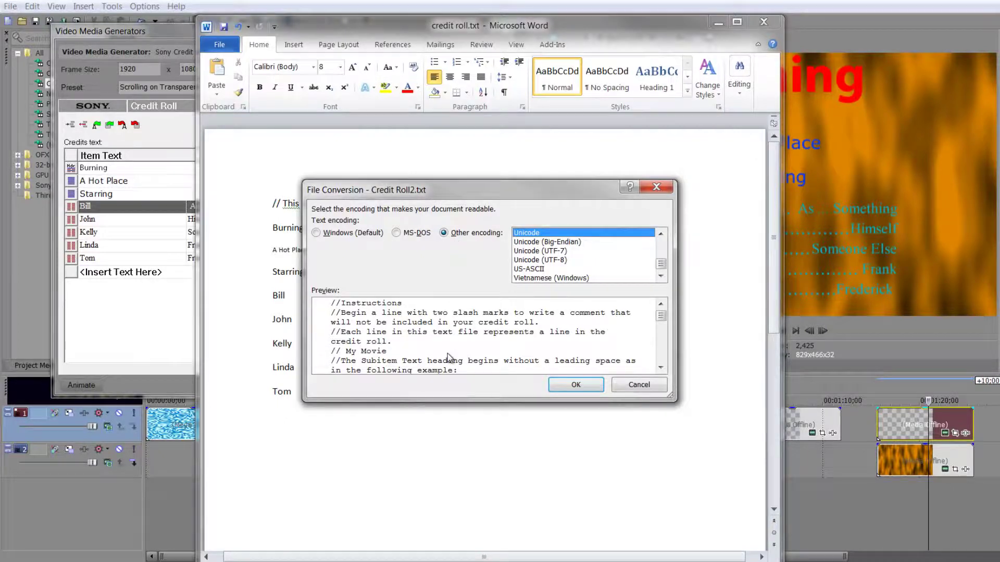
pyautogui.click(575, 384)
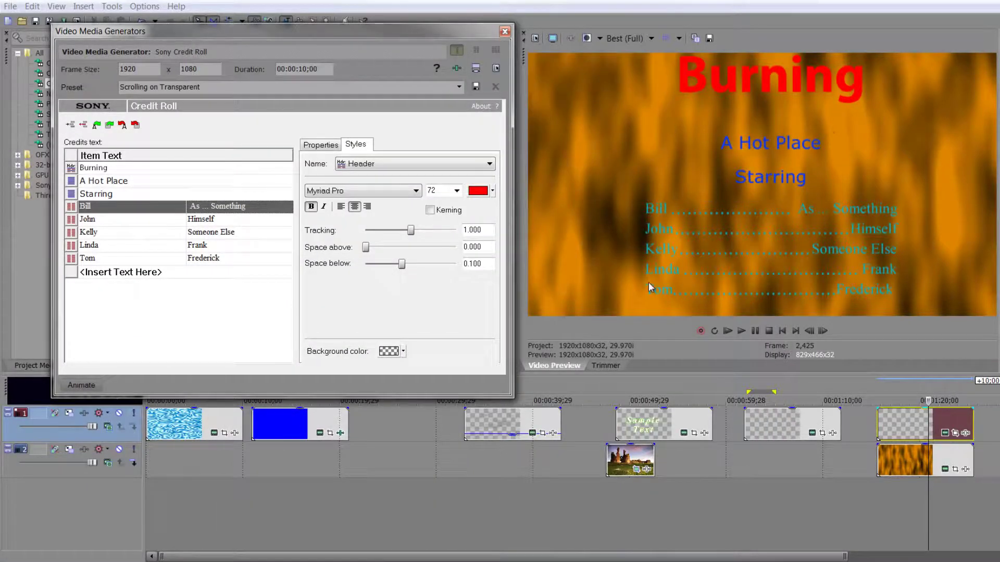
# Step: Raise the background colour's alpha to about 23 for a translucent black backdrop
pyautogui.click(403, 351)
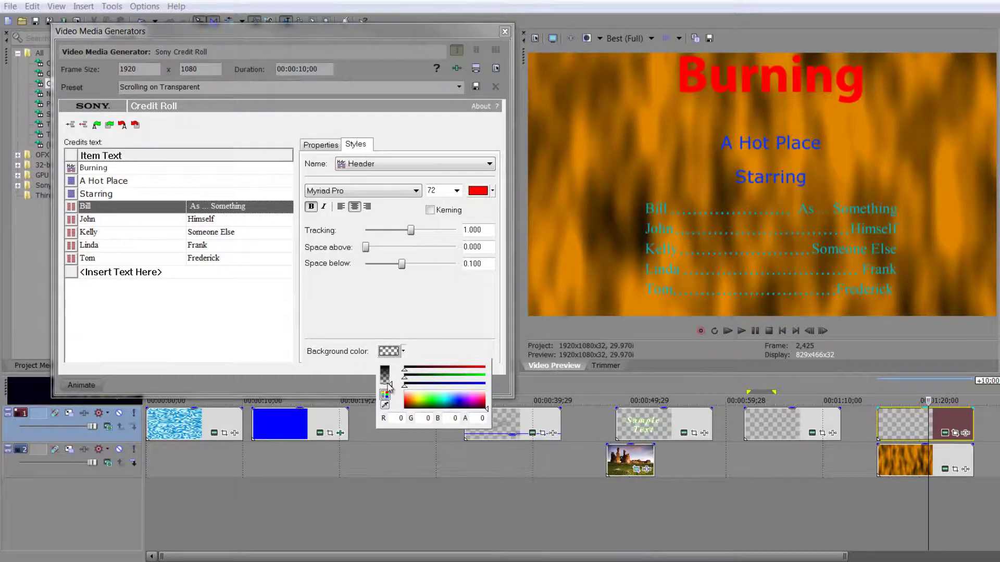
pyautogui.moveTo(390, 387); pyautogui.dragTo(390, 374)
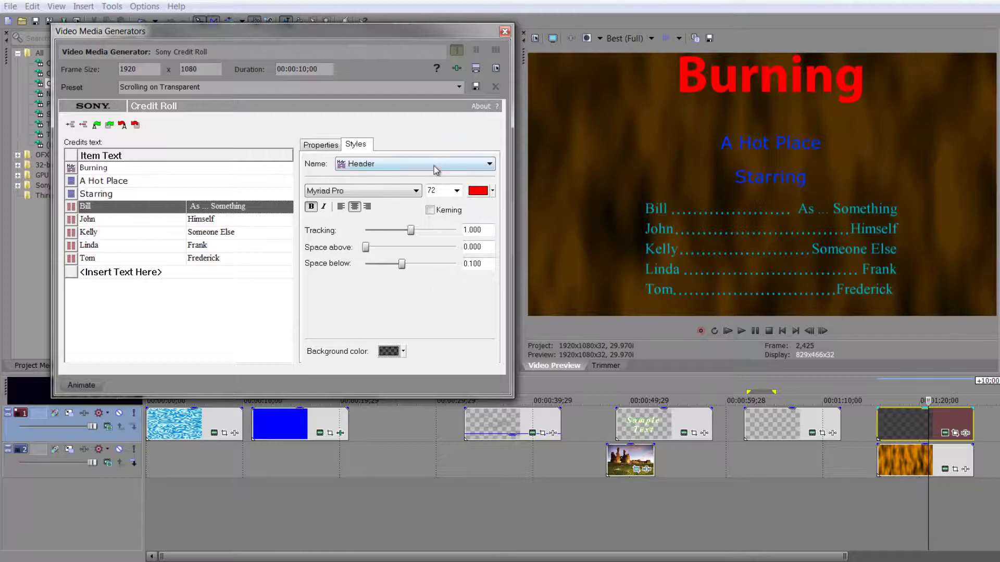
# Step: Save the credit roll's text properties as Credit Roll.xml on the Desktop
pyautogui.click(135, 126)
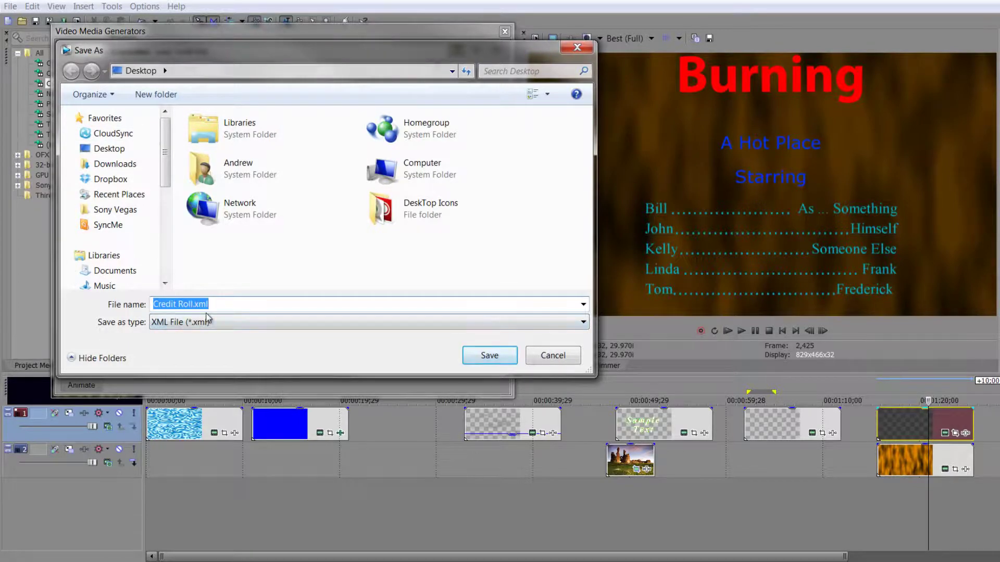
pyautogui.click(492, 357)
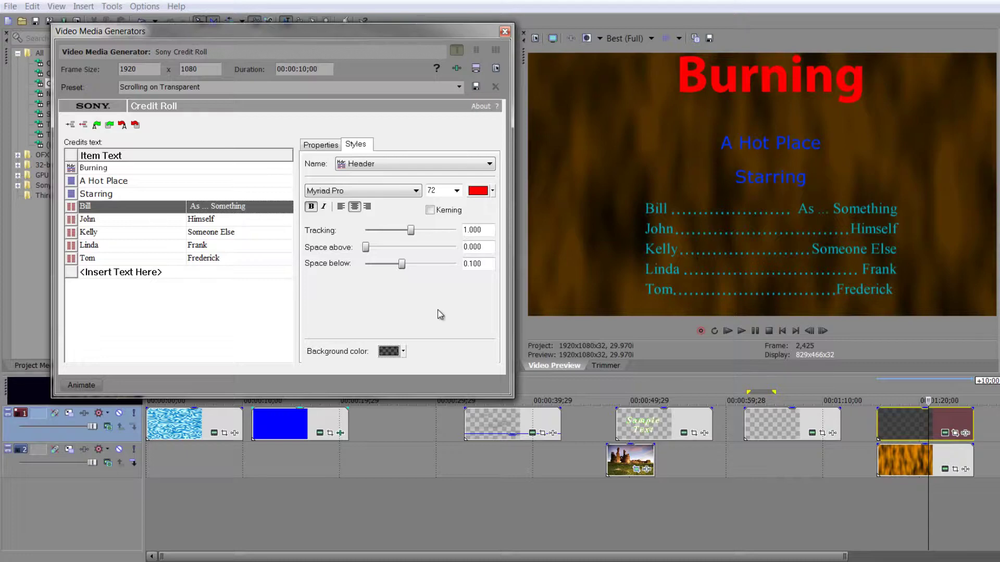
# Step: Close the Video Media Generators window
pyautogui.click(504, 33)
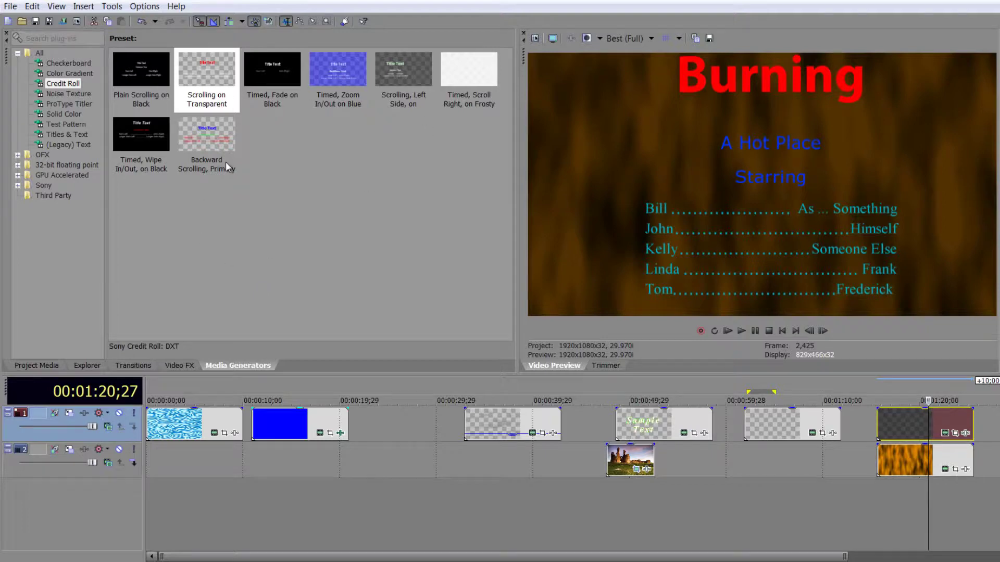